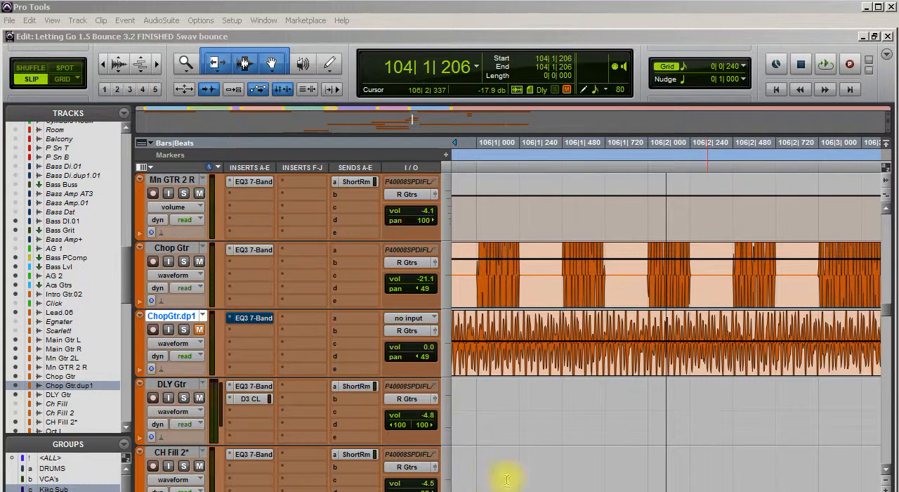
Play back the original Chop Gtr part from 106|1|267 and again from 103|4|013 through the Break Down section
click(524, 232)
key(space)
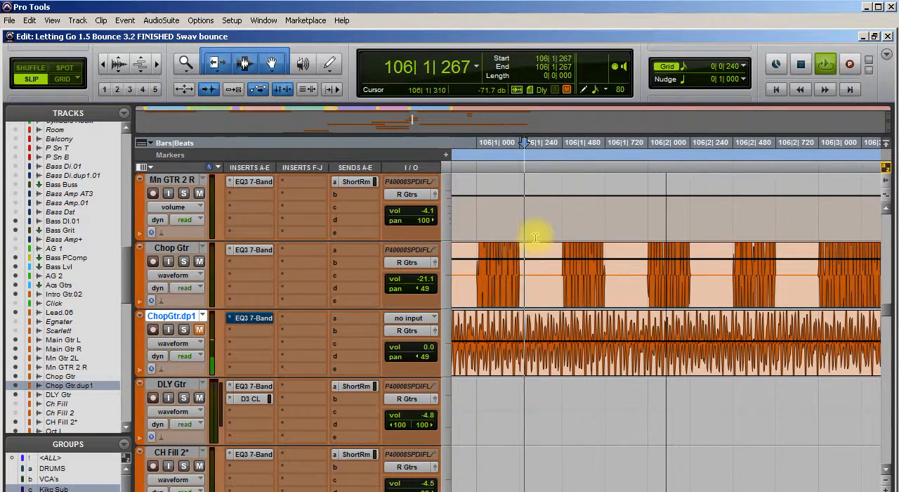
key(space)
scroll(592, 285, left, 8)
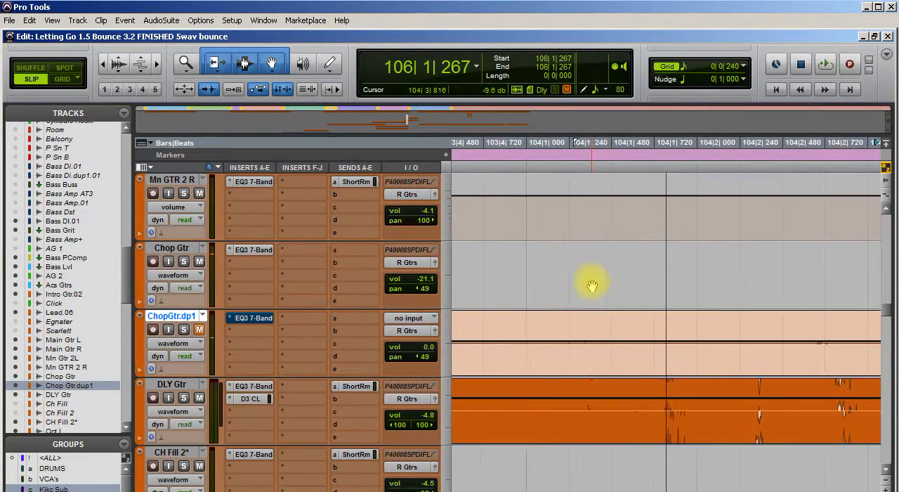
scroll(592, 285, left, 4)
click(567, 247)
key(space)
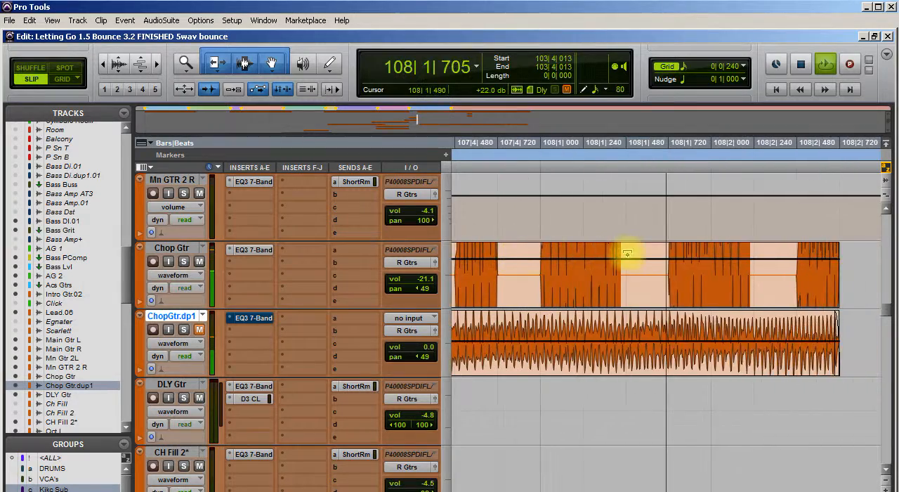
key(space)
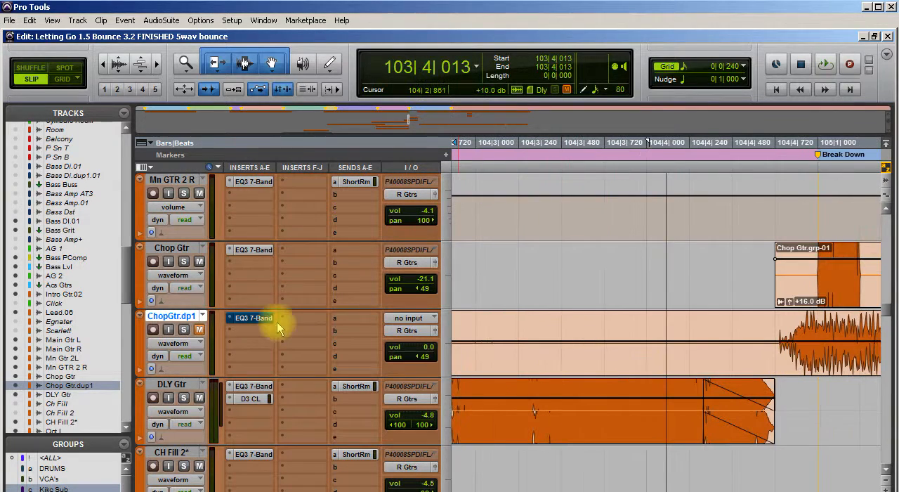
Mute Chop Gtr, unmute its duplicate track, and play the unchopped guitar from 104|4|693
click(199, 262)
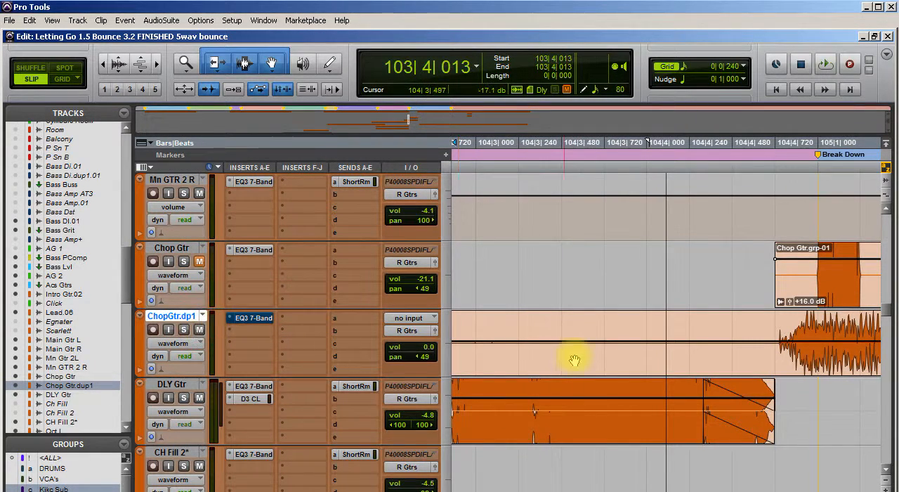
scroll(609, 344, right, 3)
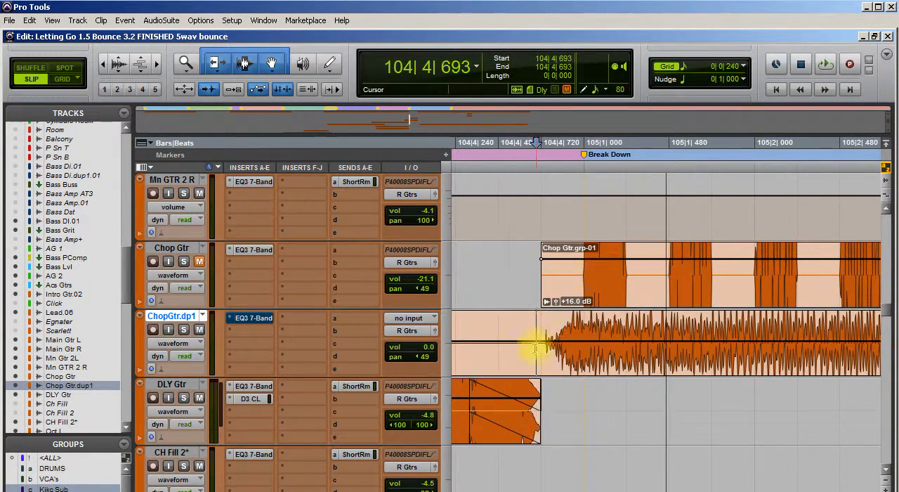
key(space)
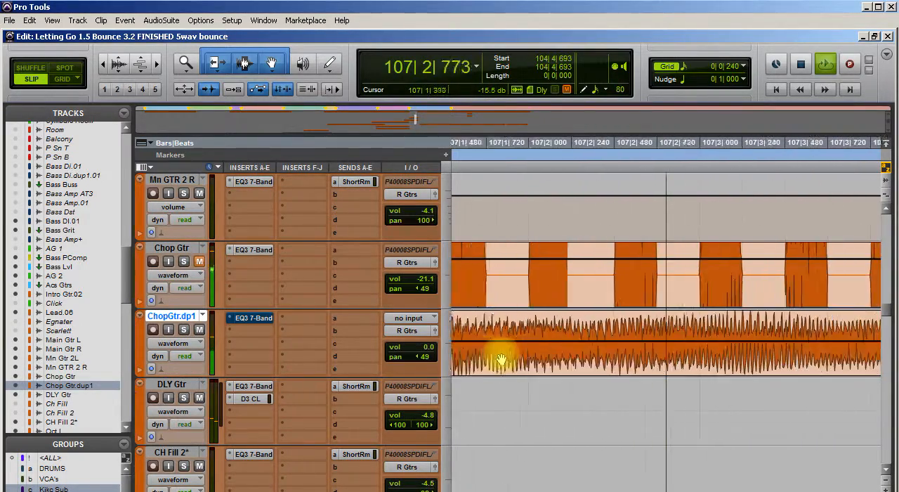
key(space)
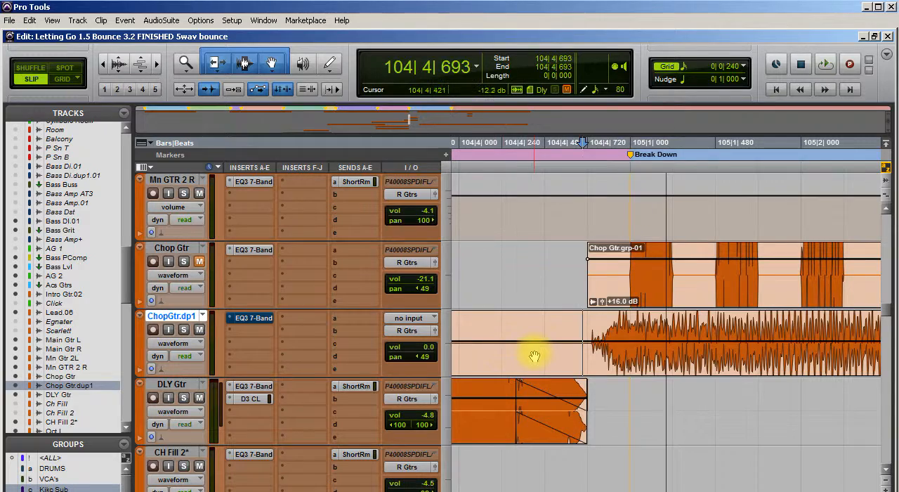
Split the duplicate guitar clip at the Break Down marker and delete the portion before it
key(Tab)
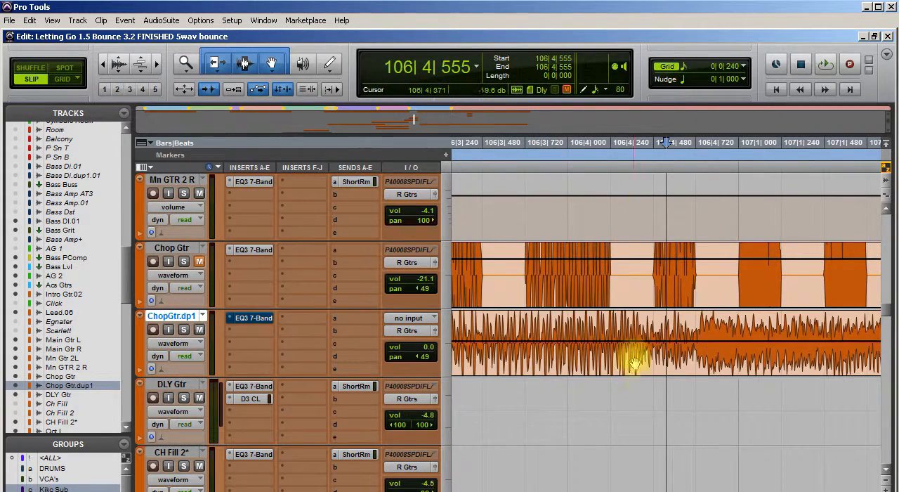
scroll(601, 382, left, 7)
scroll(601, 382, left, 5)
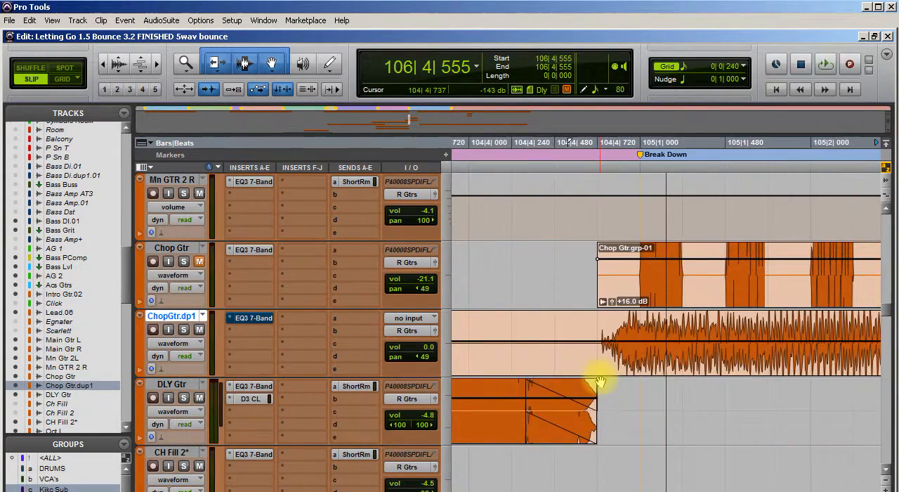
click(639, 322)
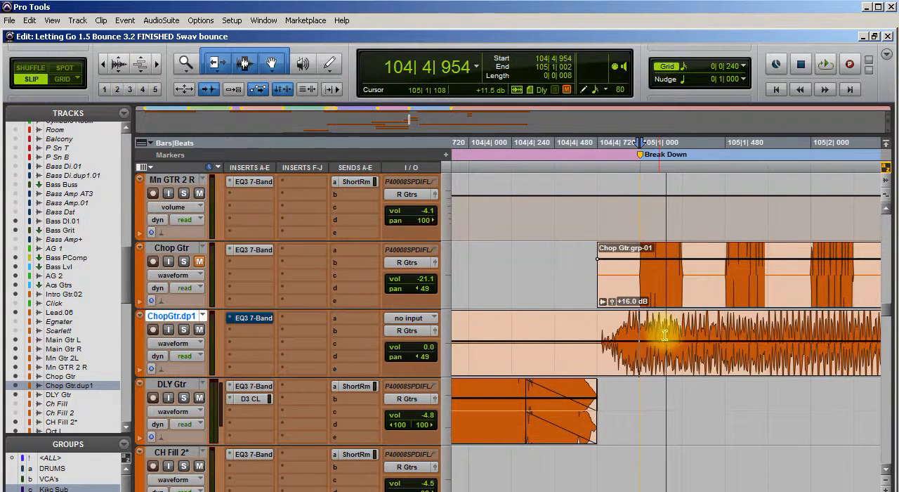
key(b)
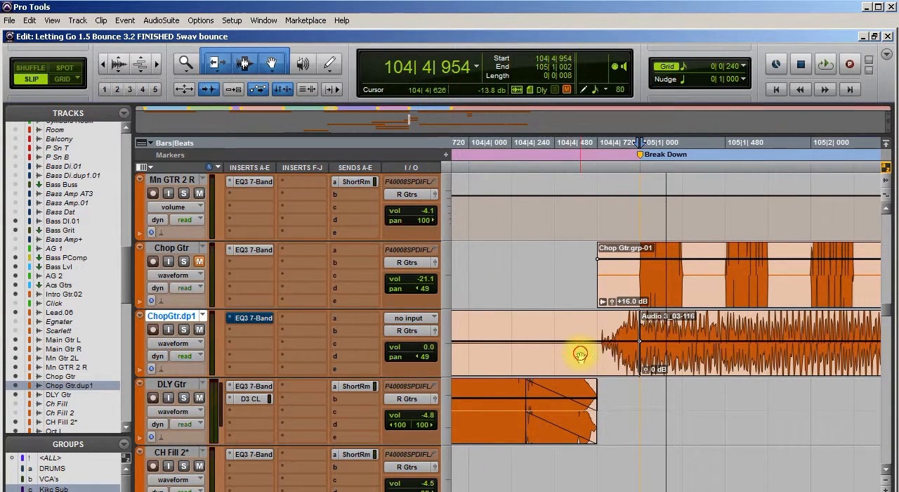
click(582, 358)
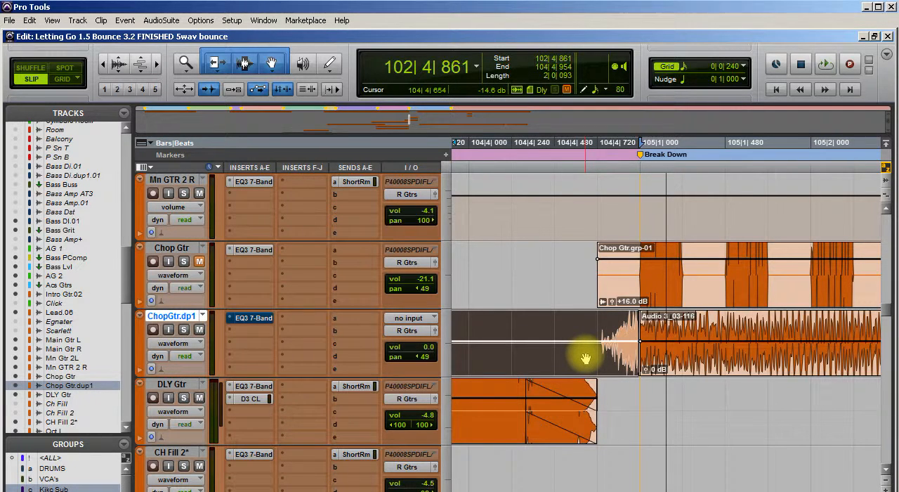
key(Delete)
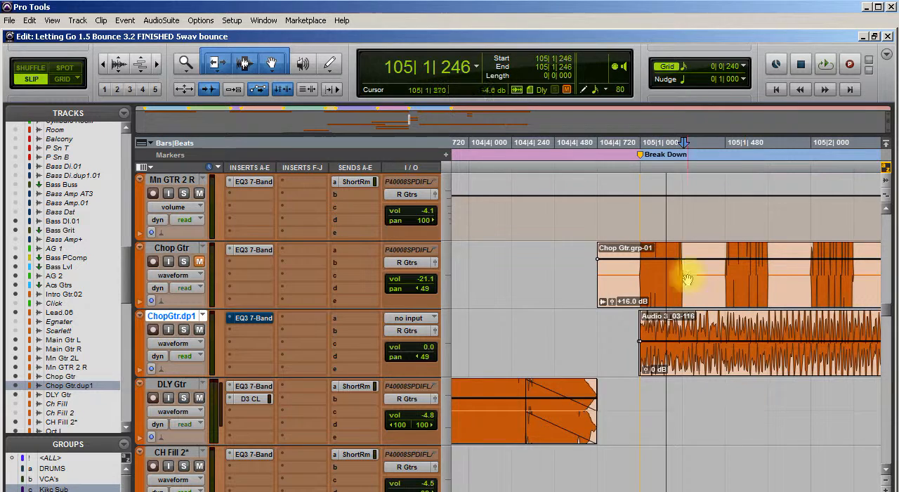
Check the grid value, then try splitting the duplicate clip by eye in Slip mode at sixteenth-note intervals from 105|1|246 to 105|2|242
click(686, 71)
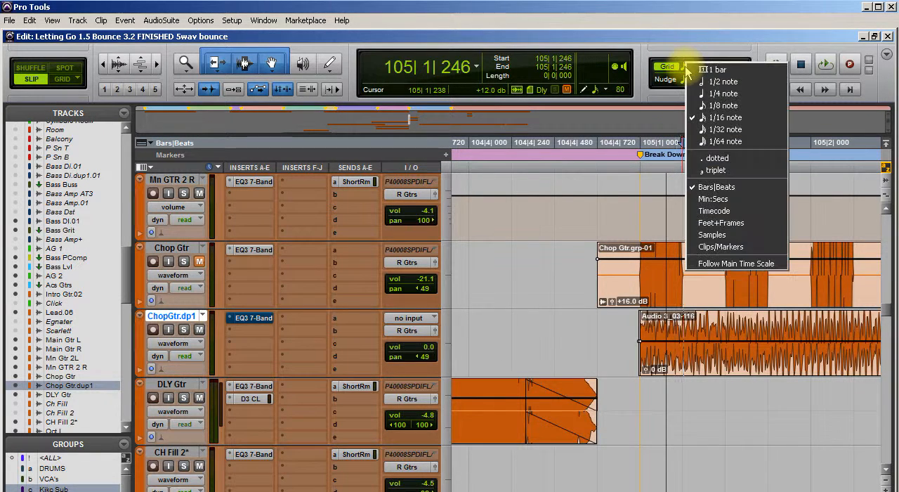
click(685, 7)
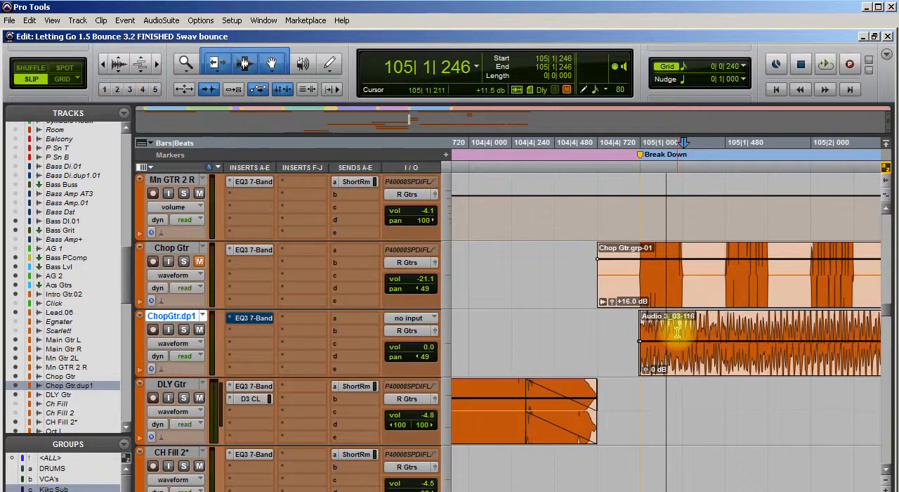
key(ctrl+e)
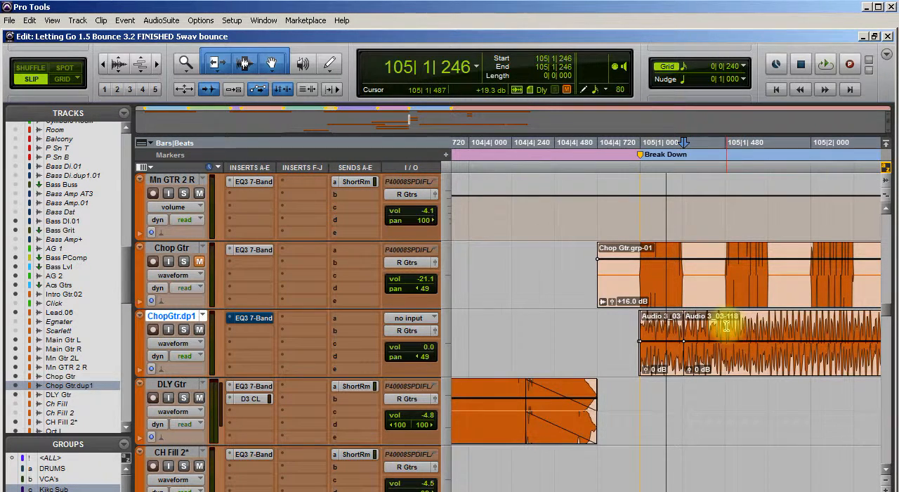
key(ctrl+e)
click(768, 325)
key(ctrl+e)
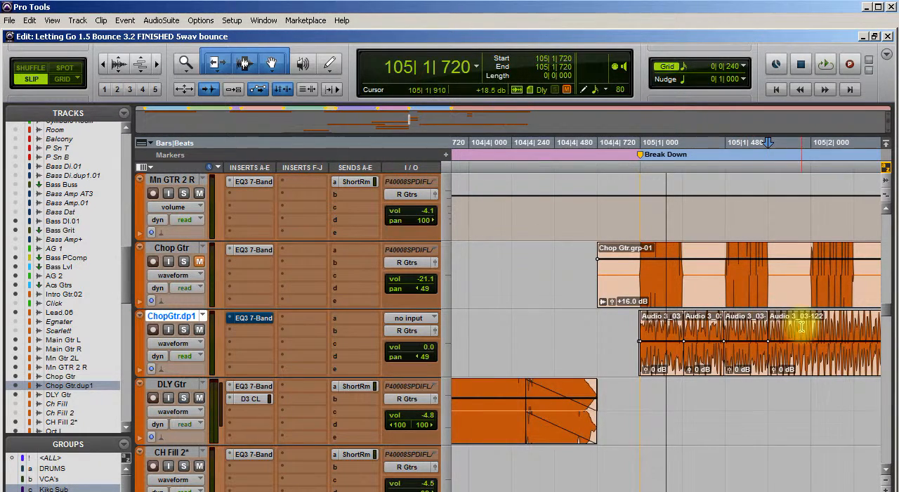
click(811, 325)
key(ctrl+e)
click(854, 330)
key(ctrl+e)
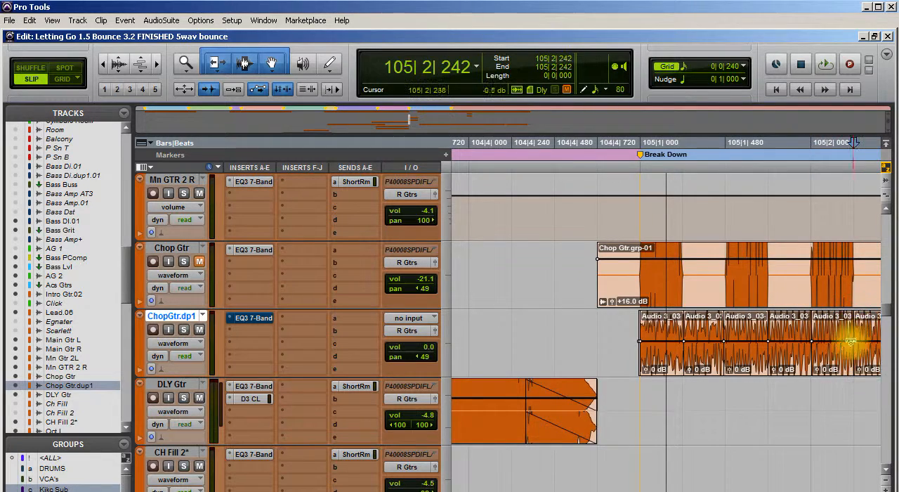
Try two more Slip mode splits on the duplicate clip, at 105|2|490 and 105|2|703
scroll(697, 371, right, 4)
scroll(692, 370, left, 5)
scroll(687, 369, right, 3)
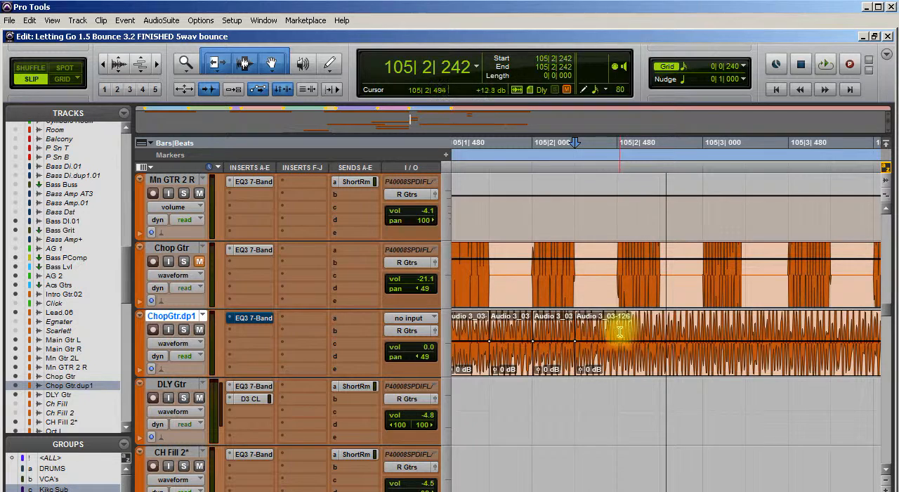
key(ctrl+e)
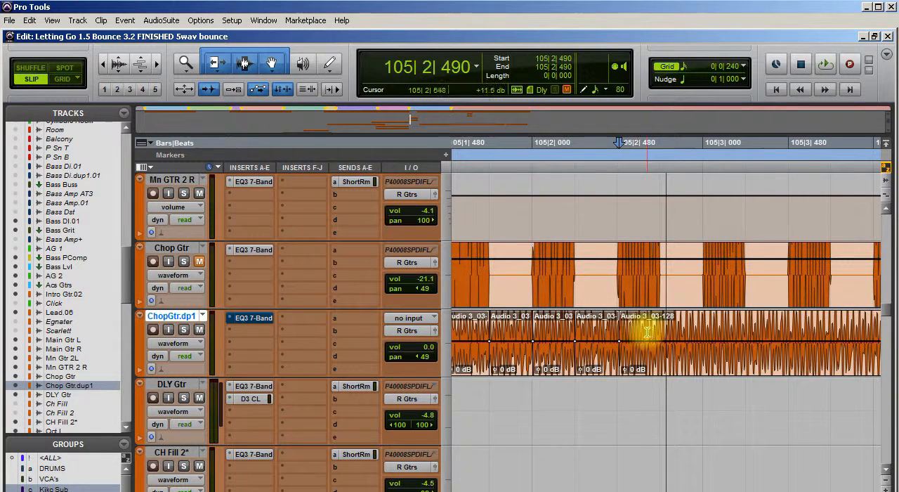
click(657, 331)
key(ctrl+e)
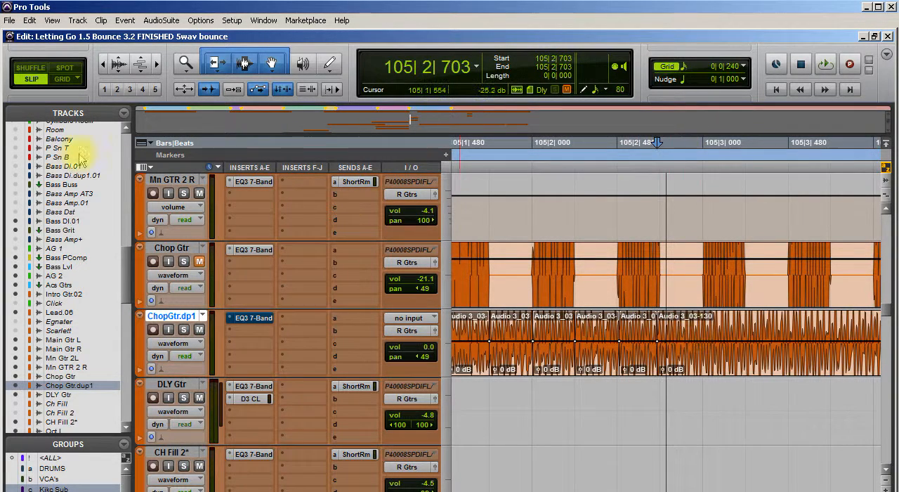
Switch to Grid mode and split the duplicate guitar clip at 105|1|240, 105|1|480, 105|1|720 and 105|2|000
click(63, 79)
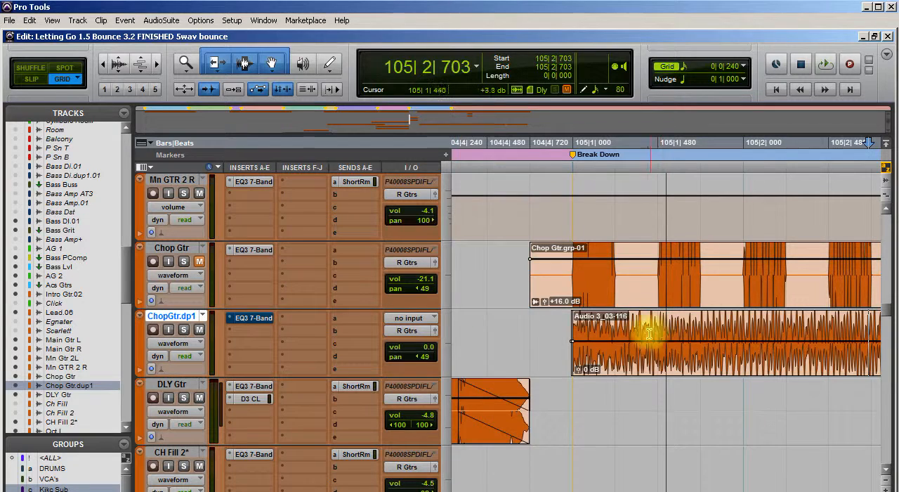
click(616, 318)
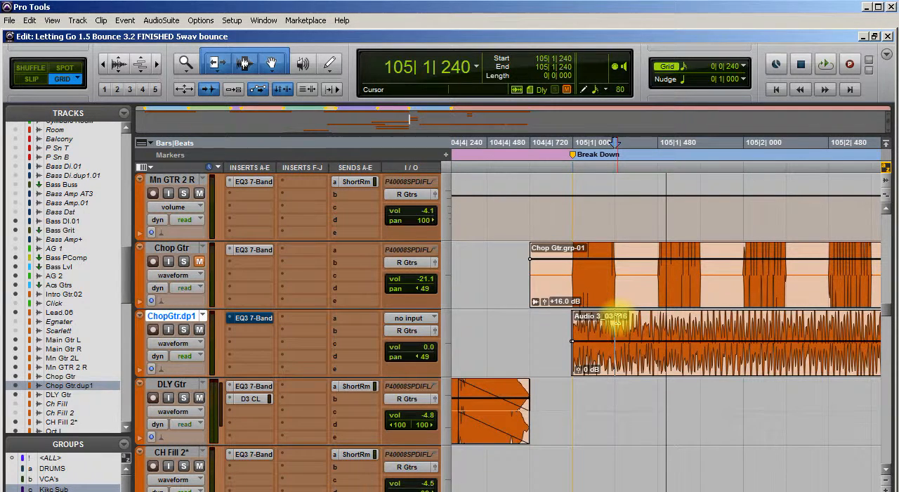
key(ctrl+e)
click(659, 330)
key(ctrl+e)
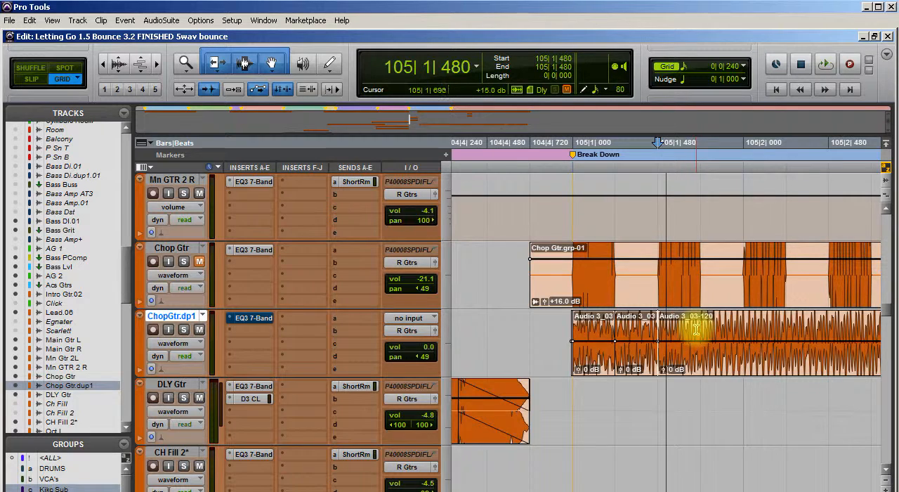
click(700, 331)
key(ctrl+e)
click(745, 329)
key(ctrl+e)
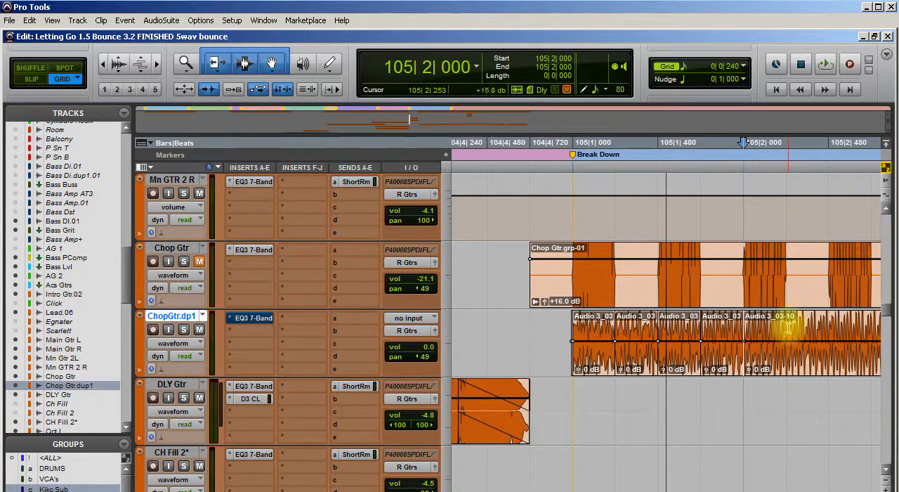
Split the duplicate guitar clip at 105|2|240, 105|2|480, 105|2|720 and 105|3|000
click(788, 330)
key(ctrl+e)
click(832, 330)
key(ctrl+e)
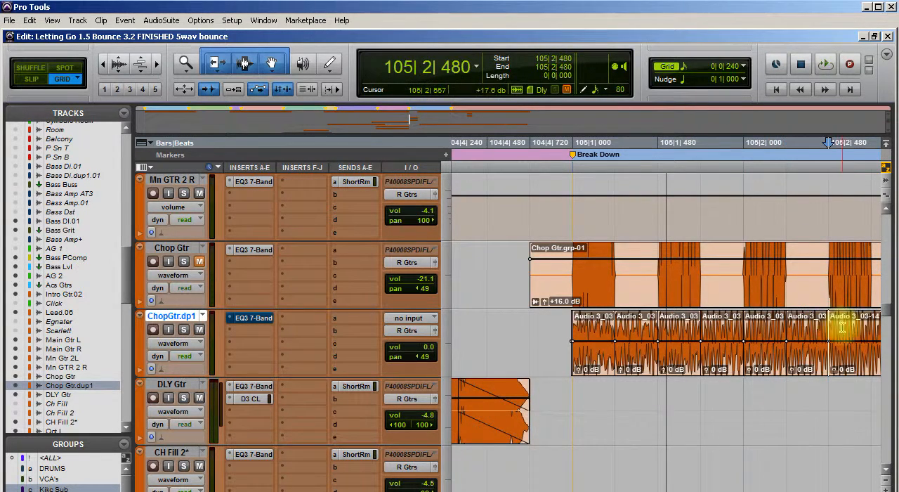
scroll(769, 361, right, 10)
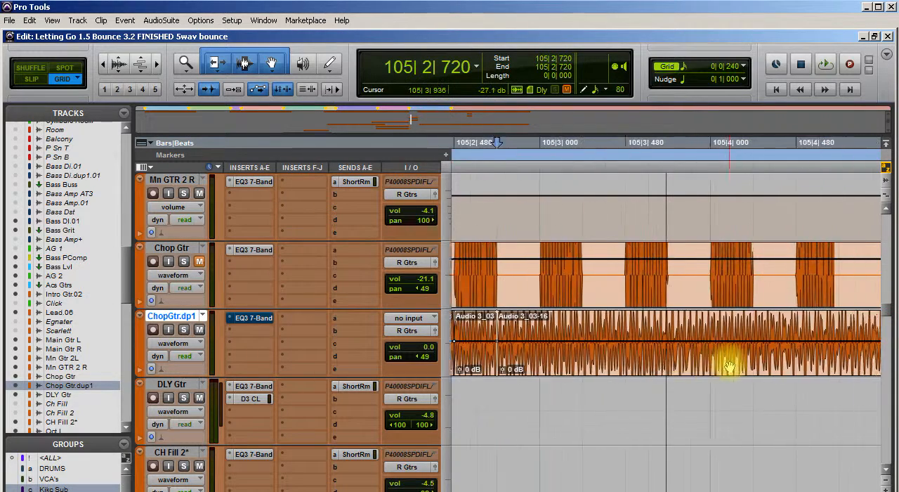
click(564, 324)
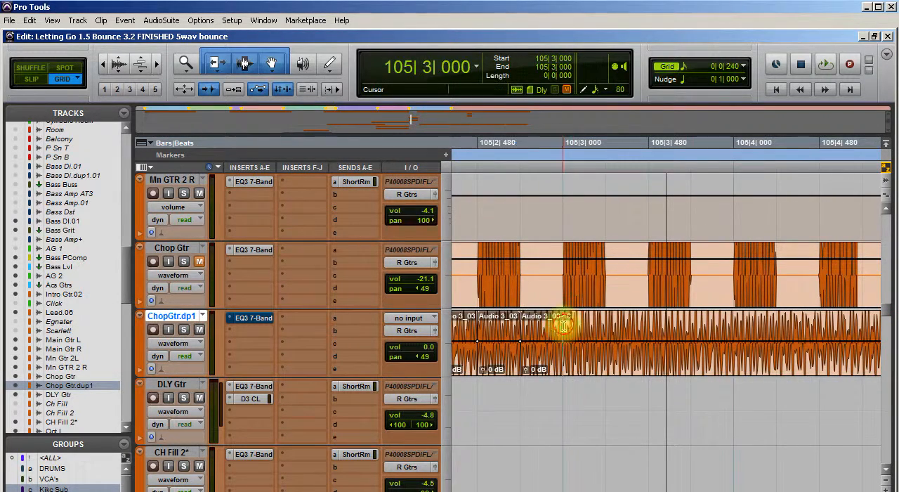
key(ctrl+e)
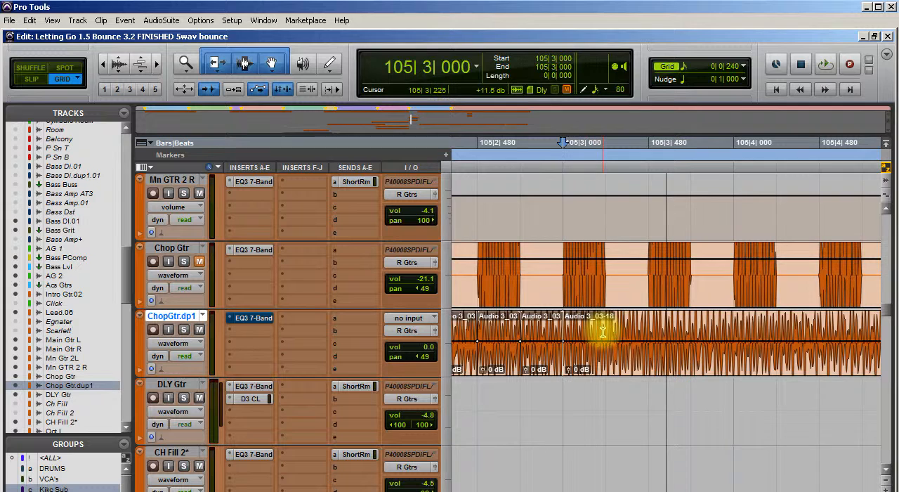
Split the duplicate guitar clip at 105|3|240, 105|3|480, 105|3|720 and 105|4|000
click(609, 332)
key(ctrl+e)
click(646, 331)
key(ctrl+e)
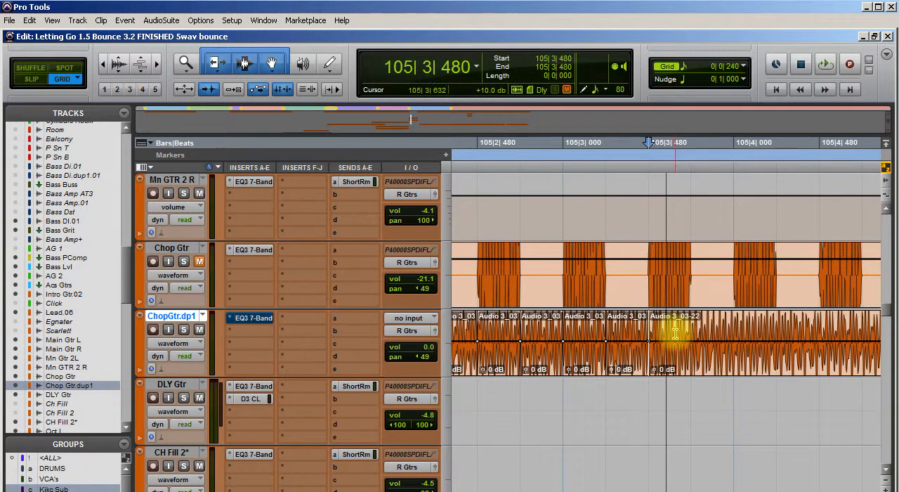
key(ctrl+e)
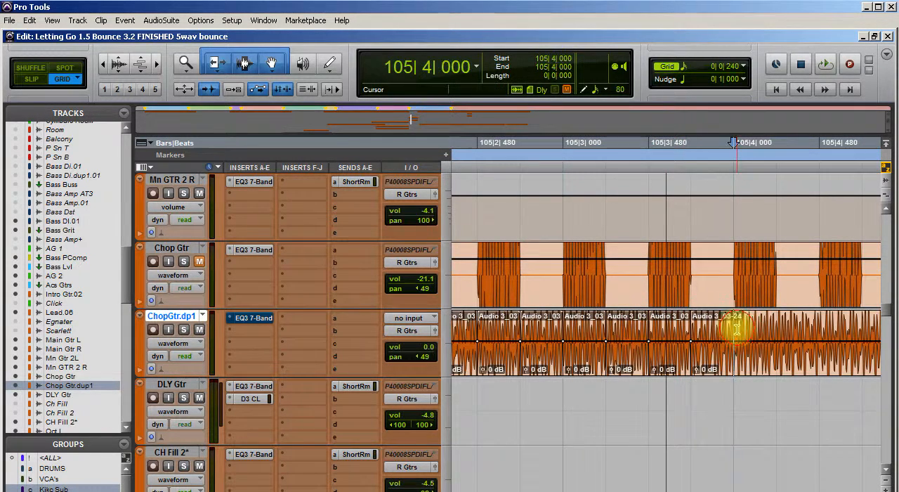
key(ctrl+e)
Split the duplicate guitar clip at 105|4|240, 105|4|480 and 105|4|720
click(777, 330)
key(ctrl+e)
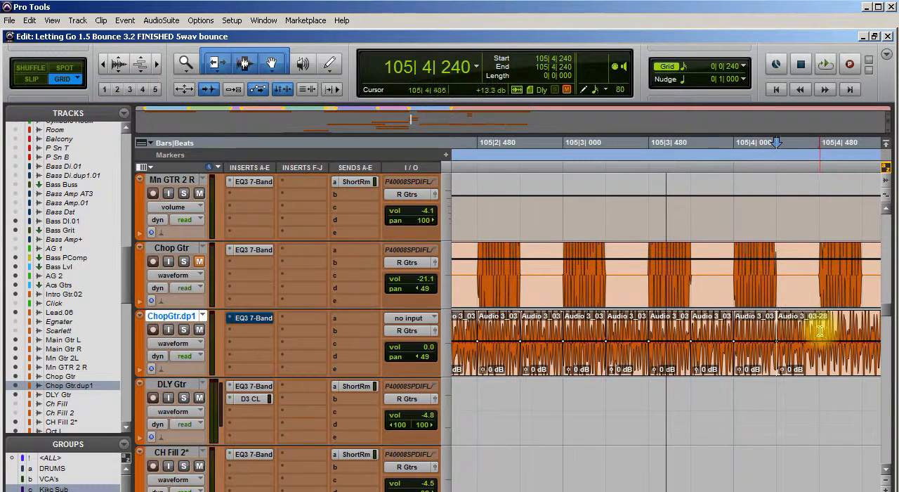
click(820, 330)
key(ctrl+e)
key(ctrl+e)
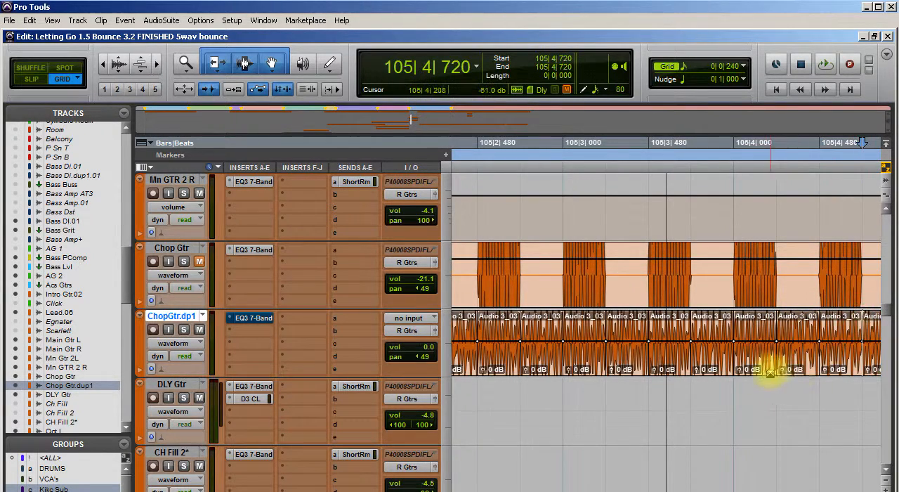
scroll(773, 365, right, 5)
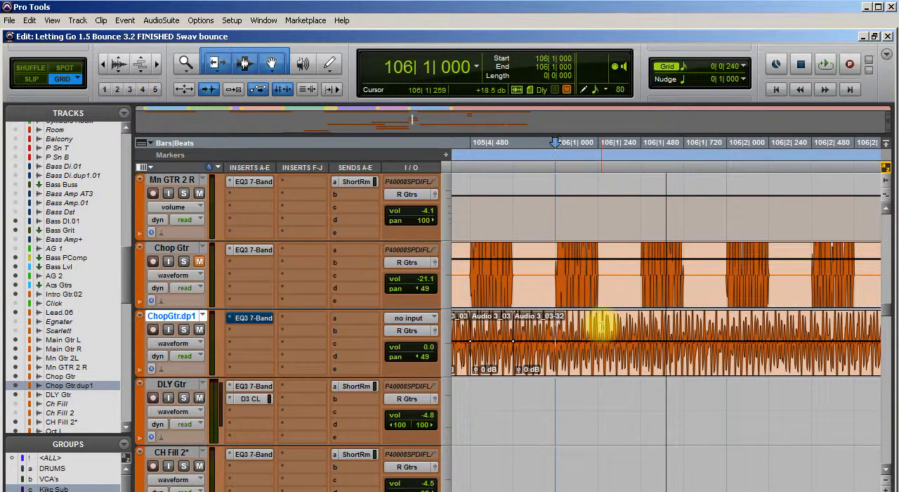
Undo the last split, redo it at 105|4|720 and split the duplicate guitar clip at 106|1|000
key(ctrl+z)
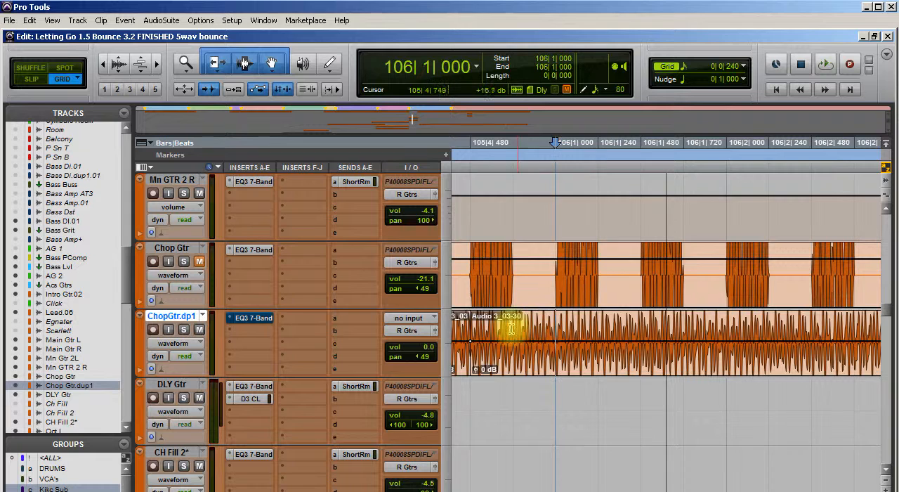
key(ctrl+e)
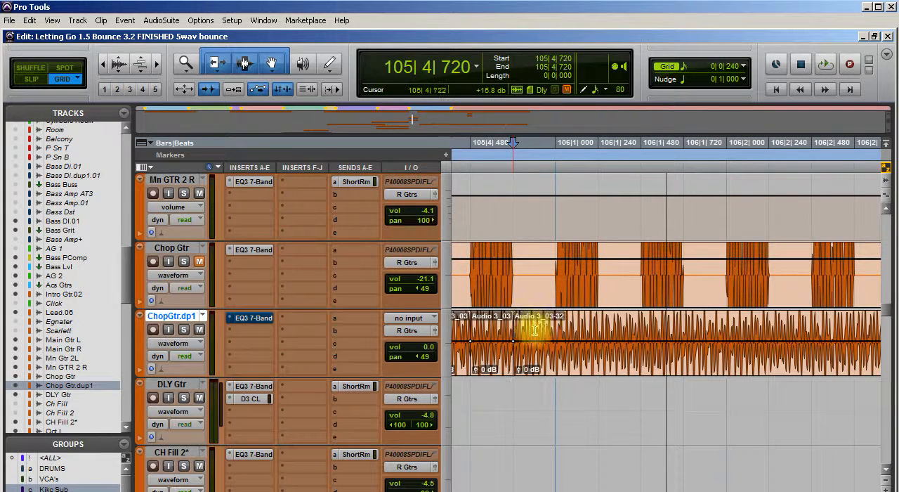
click(553, 330)
key(ctrl+e)
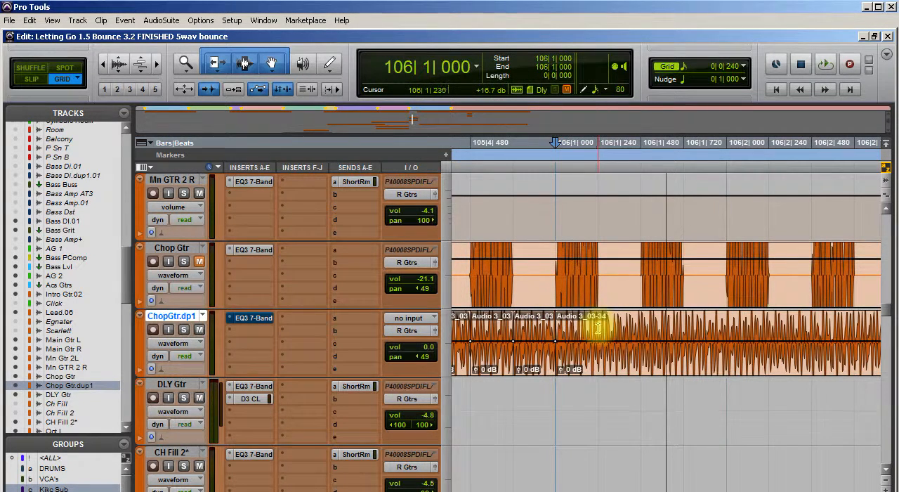
Split the duplicate guitar clip at 106|1|240, 106|1|480 and 106|1|720
click(598, 330)
key(ctrl+e)
click(641, 330)
key(ctrl+e)
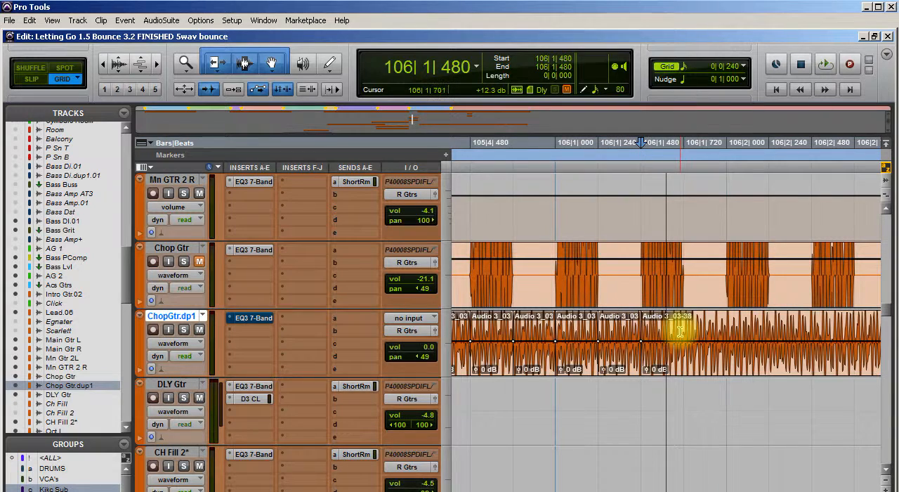
click(684, 330)
key(ctrl+e)
Split the duplicate guitar clip at 106|2|000, 106|2|240, 106|2|480 and 106|2|720
click(727, 330)
key(ctrl+e)
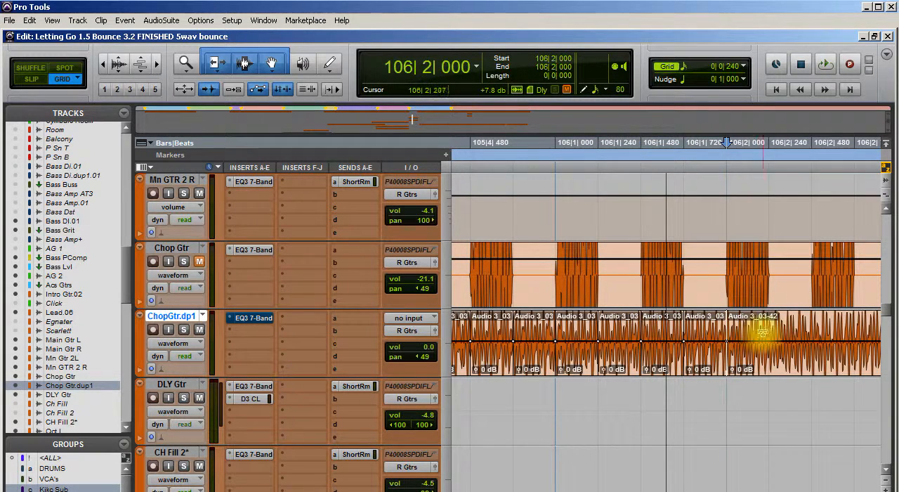
click(768, 330)
key(ctrl+e)
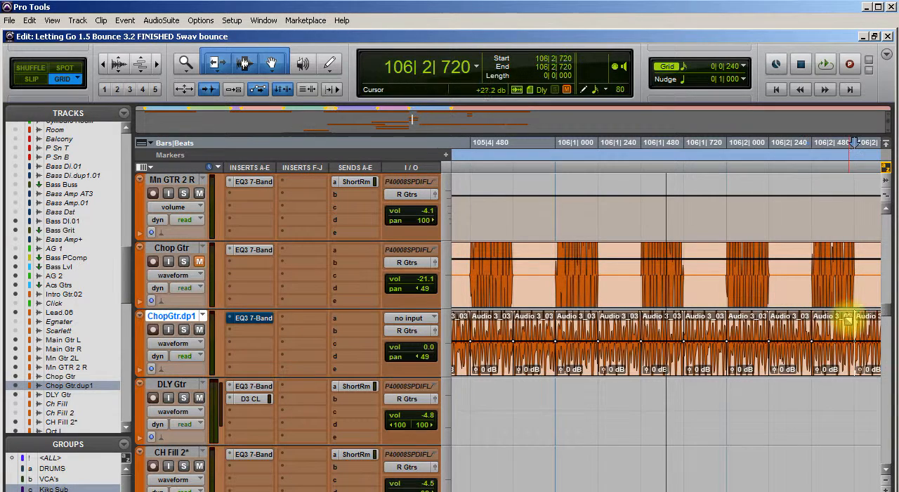
Split the duplicate guitar clip at 106|3|000, 106|3|240 and 106|3|480
scroll(668, 382, right, 3)
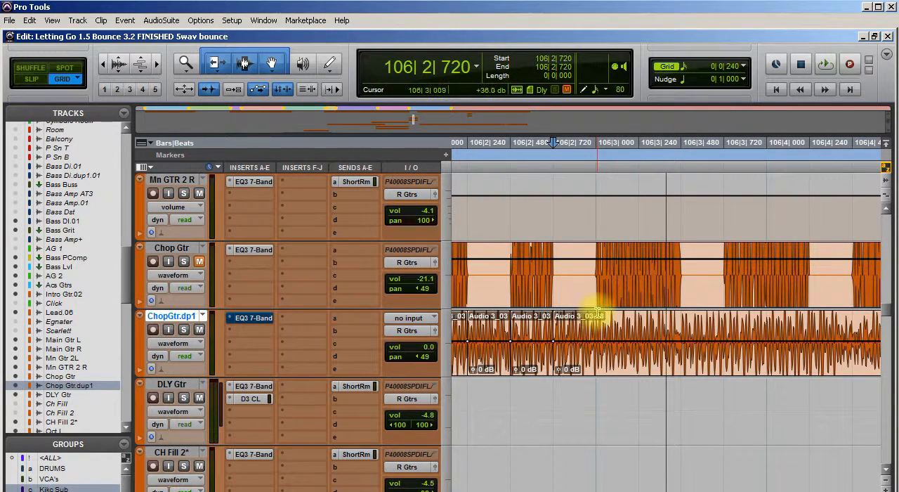
key(ctrl+e)
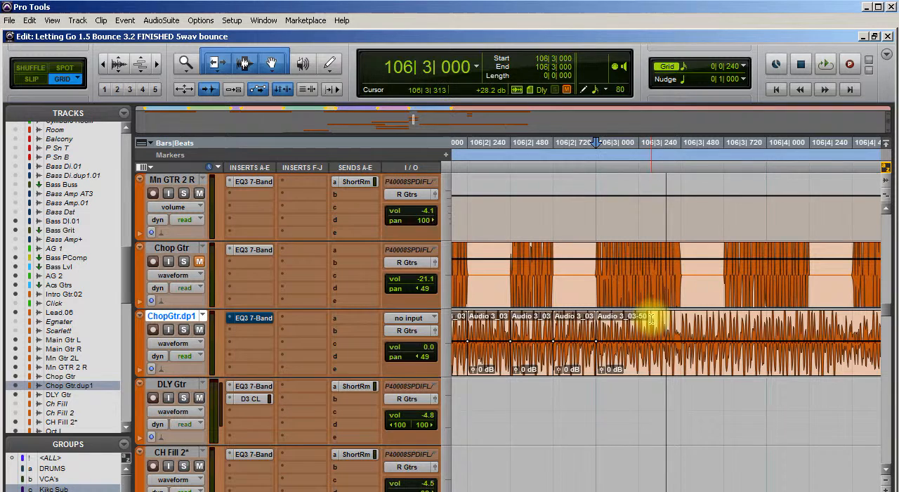
click(639, 312)
key(ctrl+e)
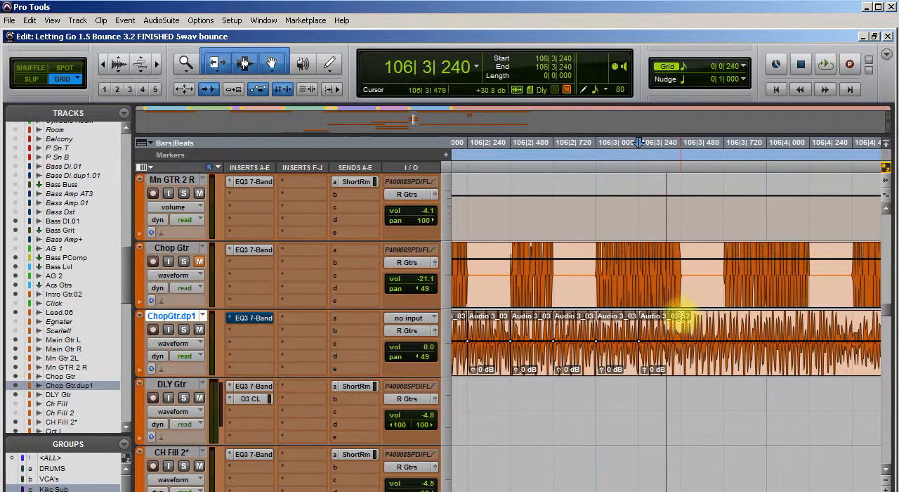
click(681, 316)
key(ctrl+e)
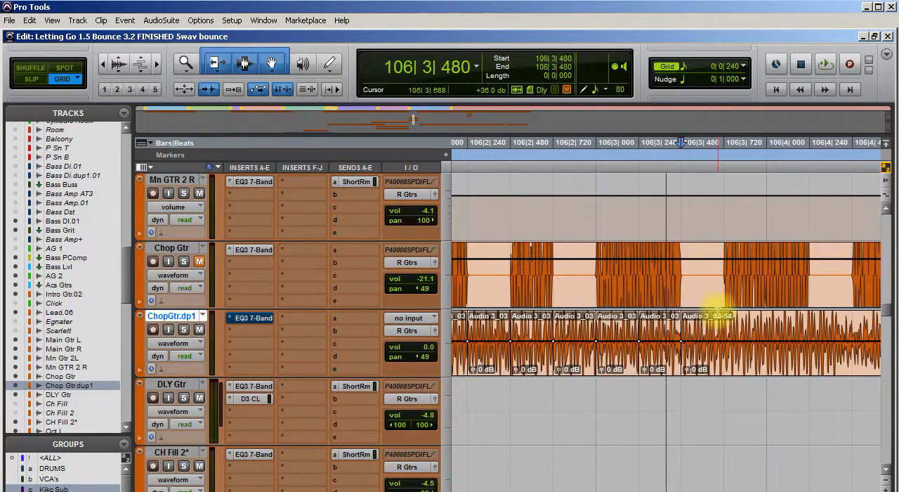
Split the duplicate guitar clip at 106|3|720, 106|4|000, 106|4|240 and 106|4|480
click(725, 314)
key(ctrl+e)
key(ctrl+e)
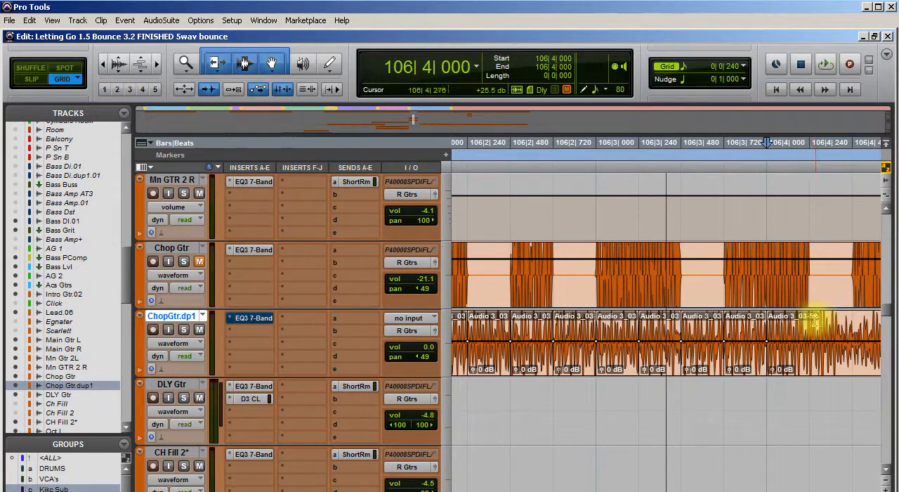
key(ctrl+e)
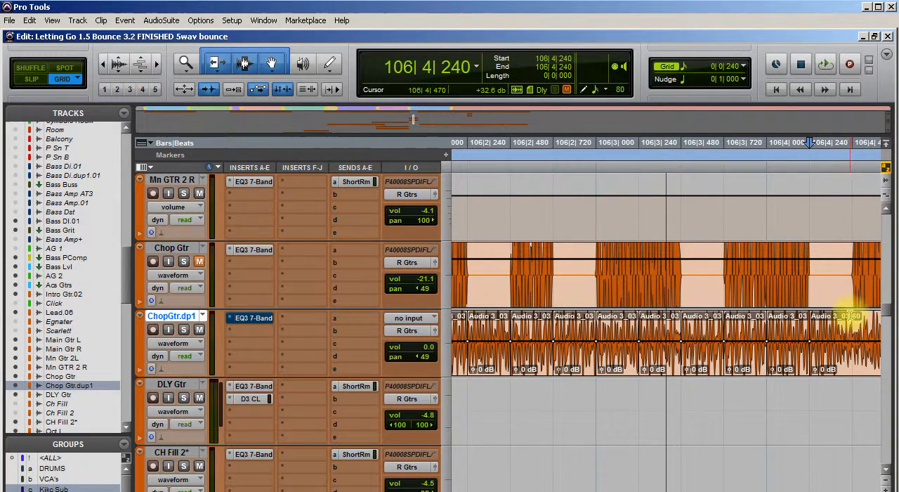
click(853, 314)
key(ctrl+e)
Delete the duplicate guitar track's sixteenth-note pieces starting at 105|1|240 and 105|1|720
scroll(762, 366, right, 5)
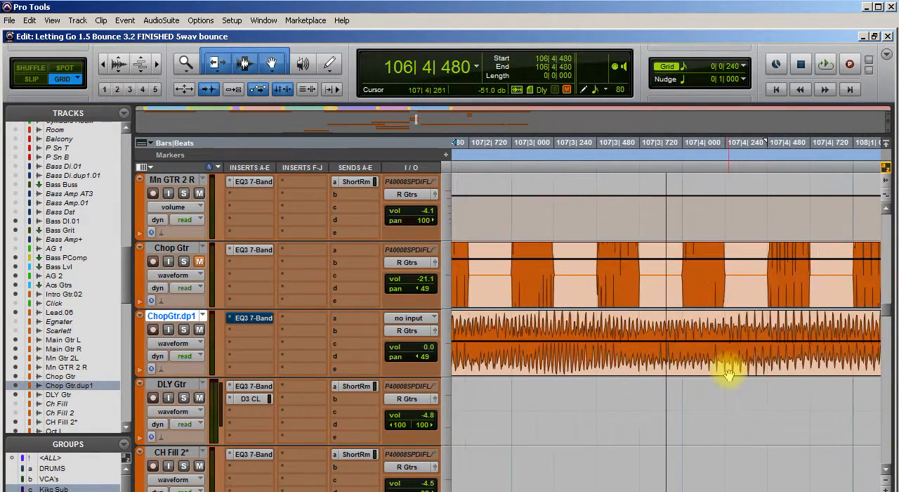
scroll(729, 375, left, 8)
scroll(727, 375, left, 5)
scroll(727, 375, left, 3)
click(685, 360)
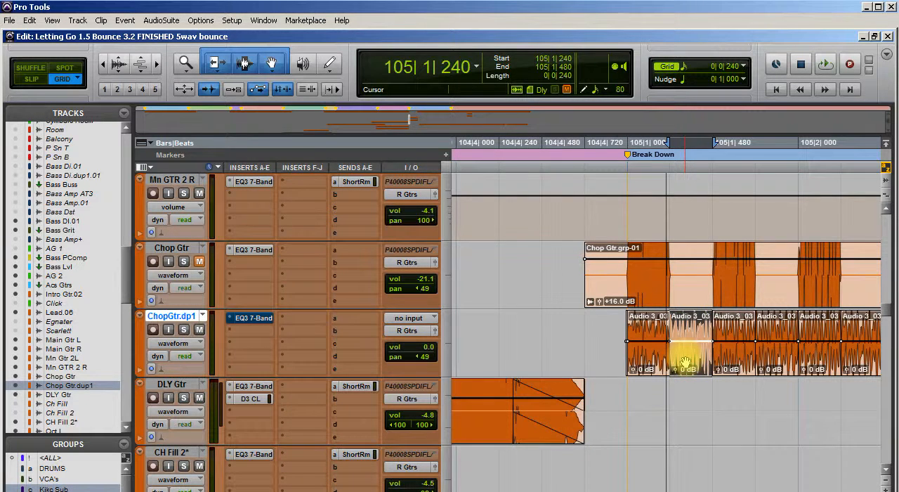
drag(685, 361, 772, 358)
key(Delete)
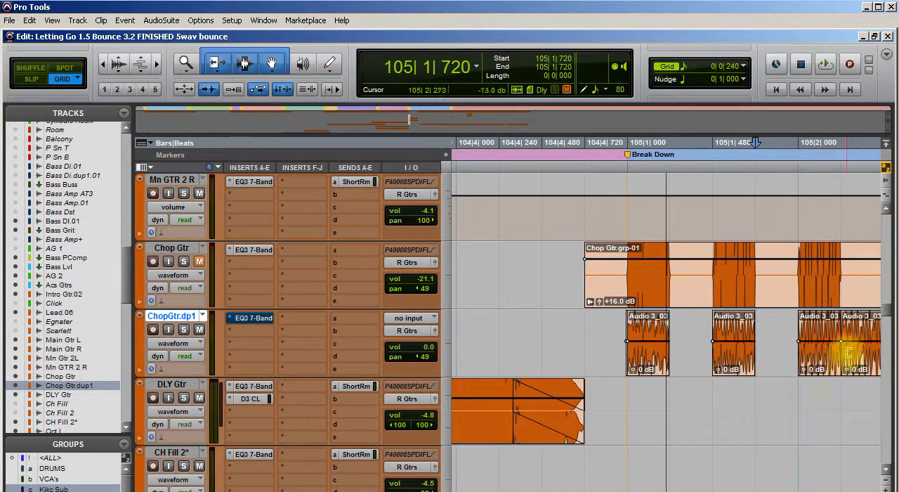
Delete the duplicate guitar track's pieces starting at 105|2|240 and 105|2|720
click(863, 361)
key(Delete)
scroll(671, 354, right, 3)
scroll(669, 355, right, 2)
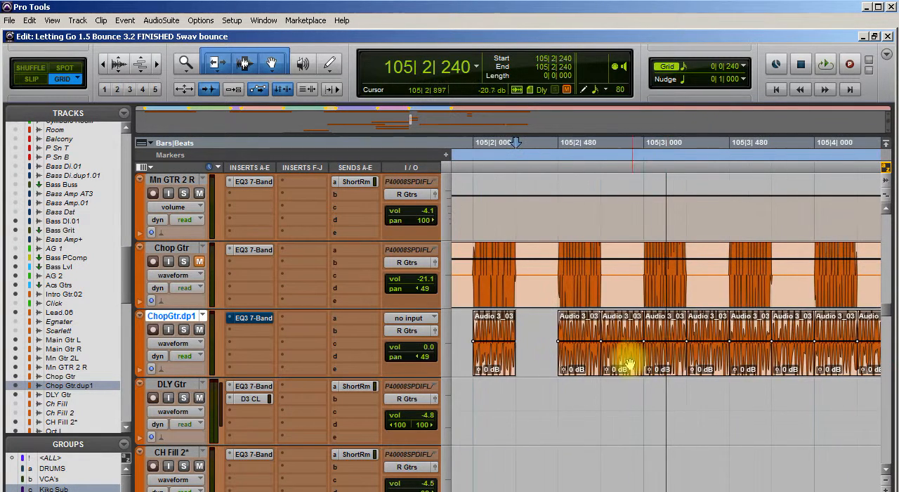
click(627, 365)
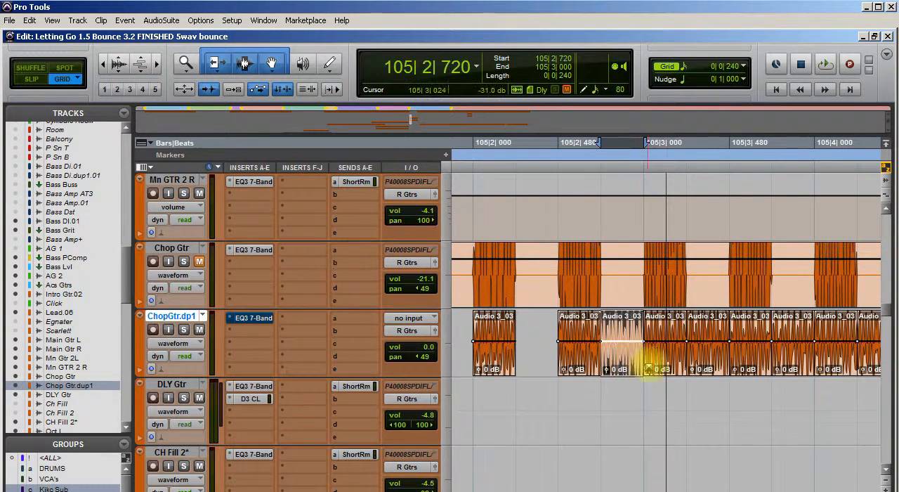
key(Delete)
Delete the duplicate guitar track's pieces starting at 105|3|240 and 105|3|720
click(711, 365)
key(Delete)
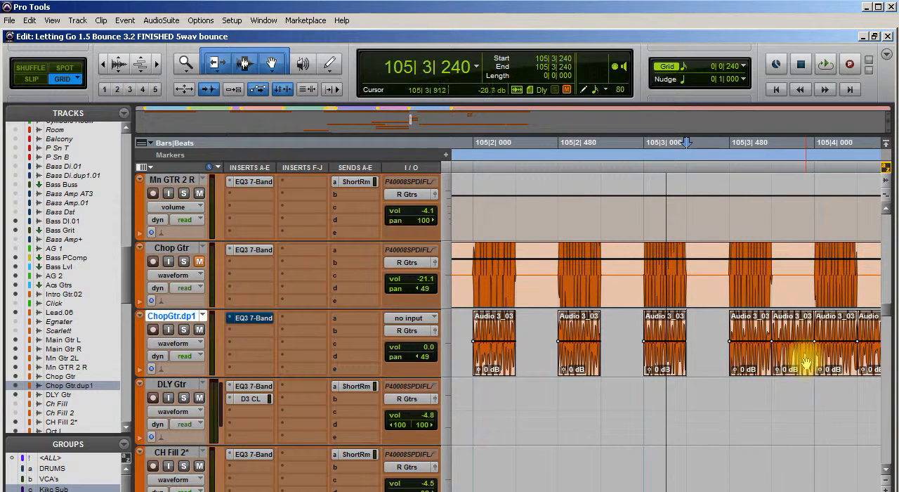
click(803, 362)
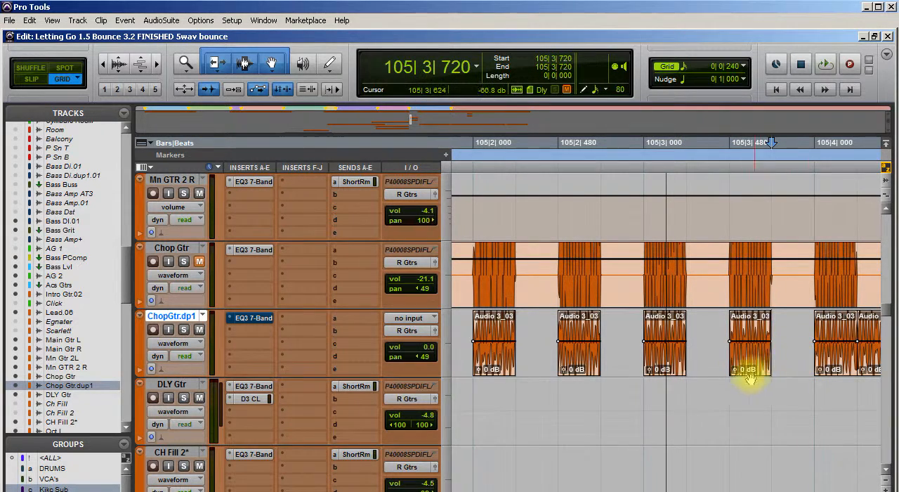
key(Delete)
Delete the duplicate guitar track's pieces starting at 105|4|240 and 105|4|720
scroll(725, 380, right, 3)
scroll(726, 380, right, 1)
click(562, 360)
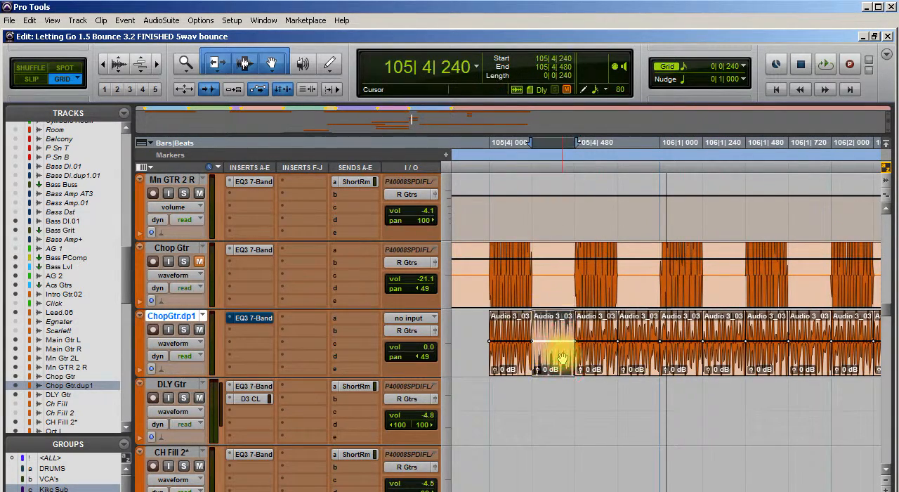
key(Delete)
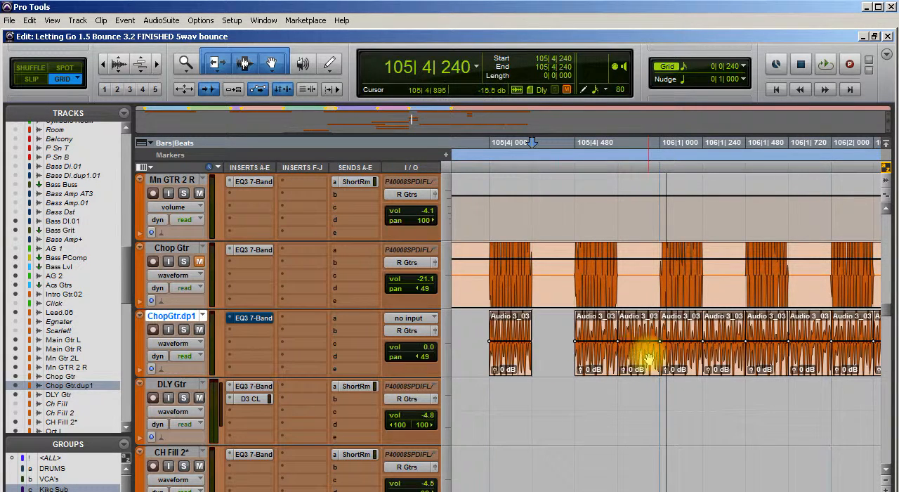
click(646, 359)
key(Delete)
Delete the duplicate guitar track's pieces starting at 106|1|240 and 106|1|720
click(712, 359)
key(Delete)
click(806, 359)
key(Delete)
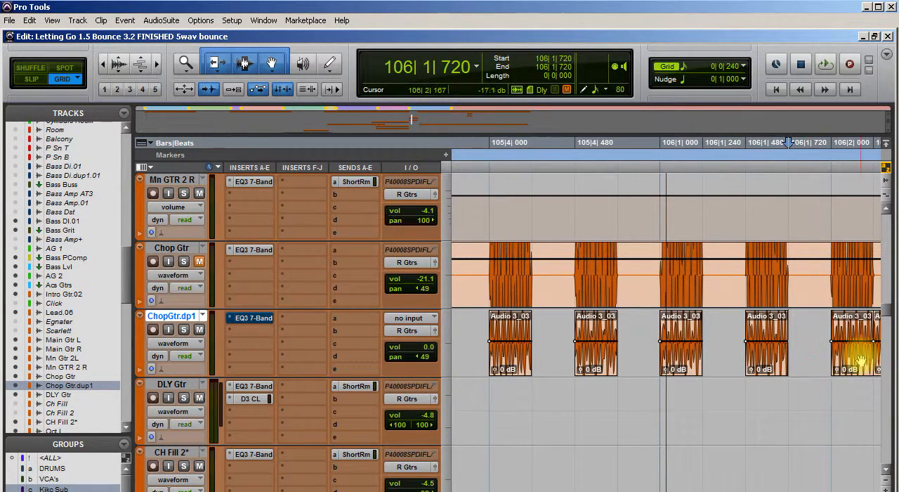
Delete the duplicate guitar track's pieces starting at 106|2|240 and 106|2|720
scroll(748, 365, right, 4)
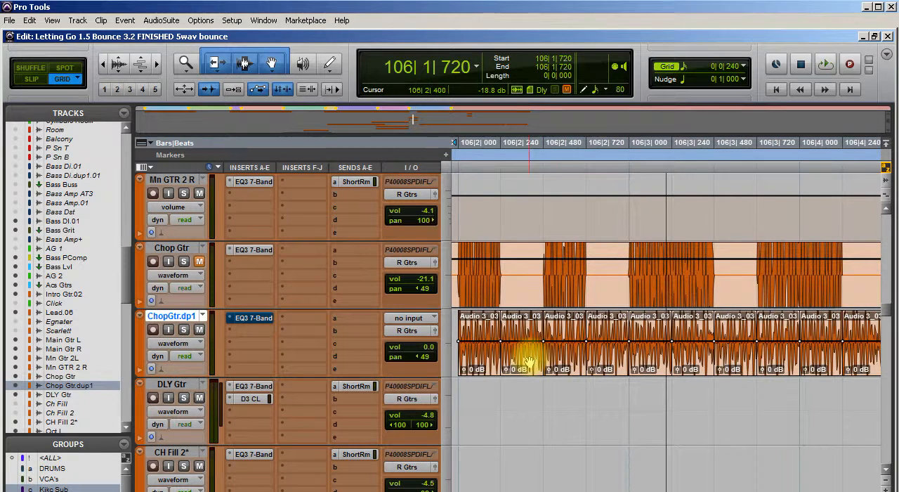
click(528, 364)
click(603, 359)
key(Delete)
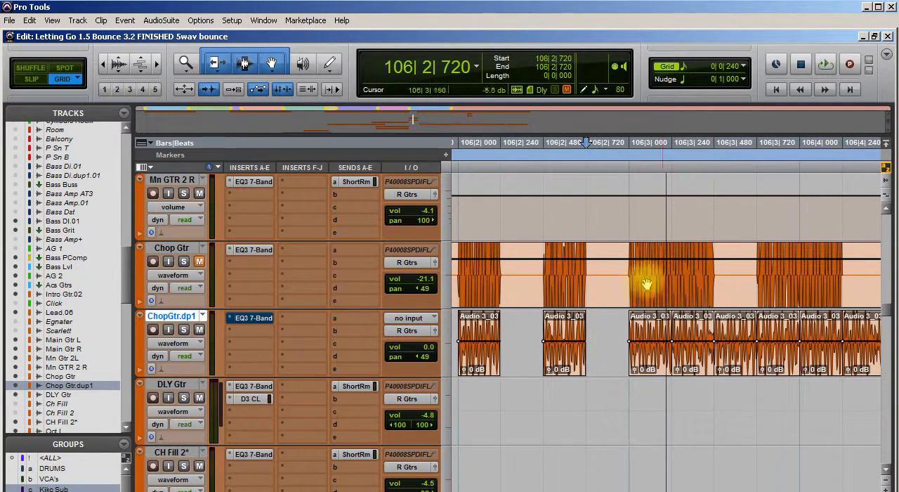
Delete the duplicate guitar track's pieces starting at 106|3|480 and 106|4|240 to match the original chop pattern
click(741, 362)
key(Delete)
scroll(743, 361, right, 2)
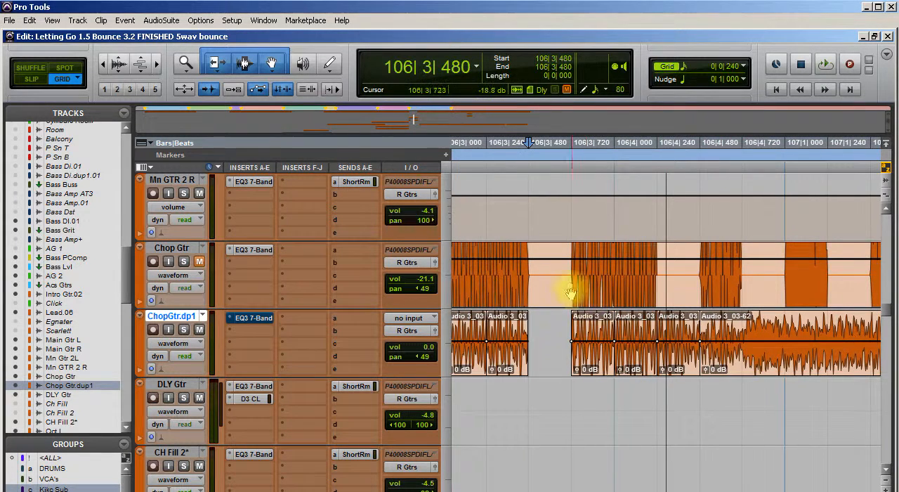
click(686, 361)
key(Delete)
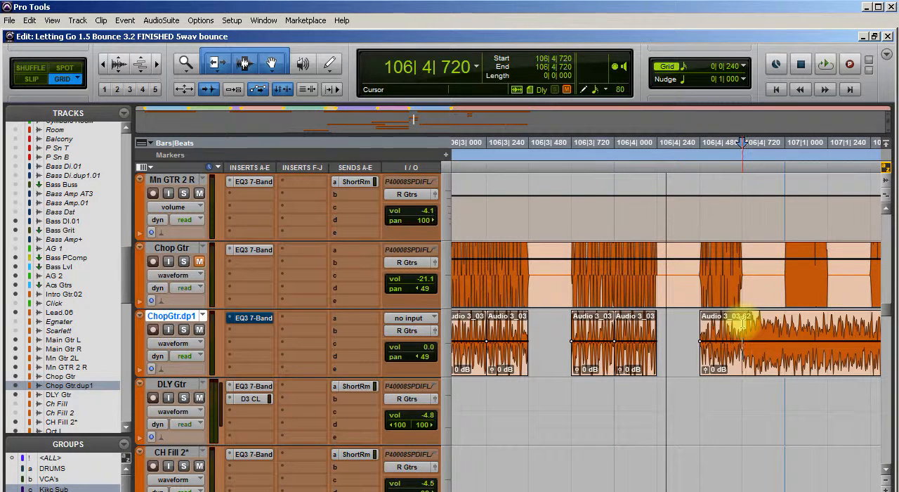
Split the remaining duplicate guitar clip at 106|4|720, 107|1|000 and 107|1|240
key(b)
click(800, 330)
key(b)
click(855, 332)
key(b)
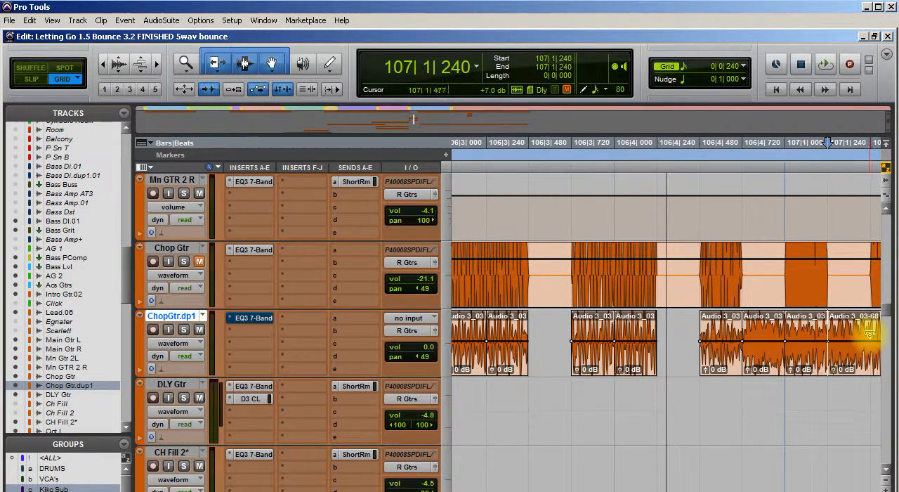
Split the duplicate guitar clip at 107|1|480, 107|1|720 and 107|2|000
scroll(703, 391, right, 6)
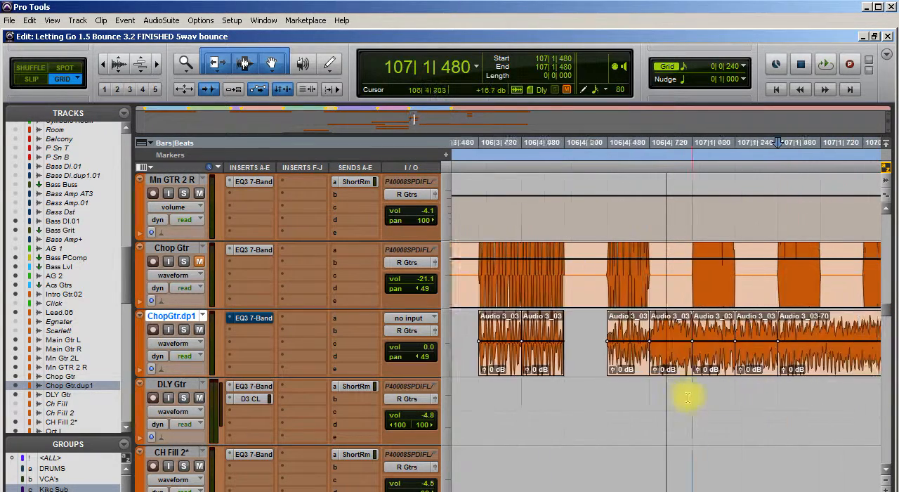
scroll(615, 387, left, 3)
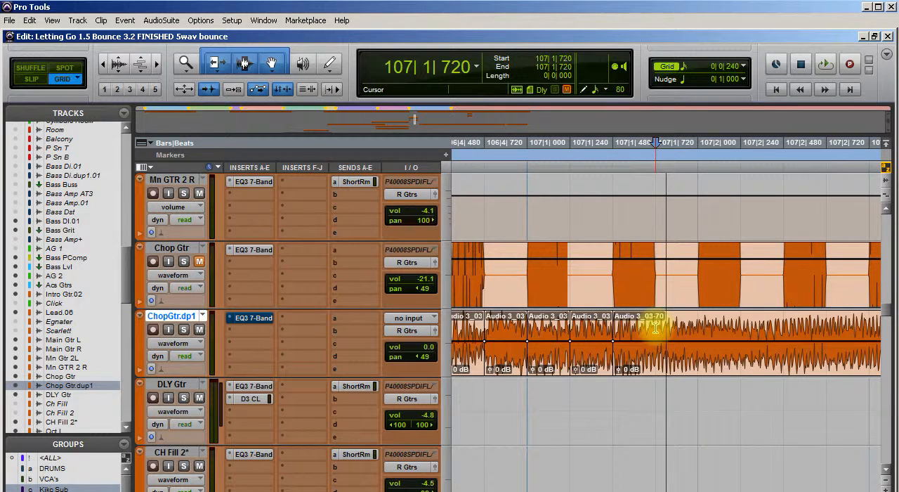
key(b)
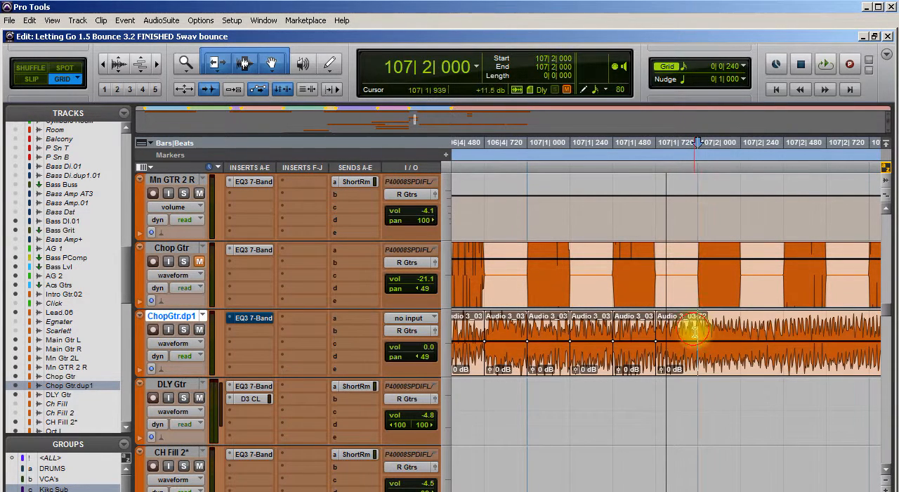
key(b)
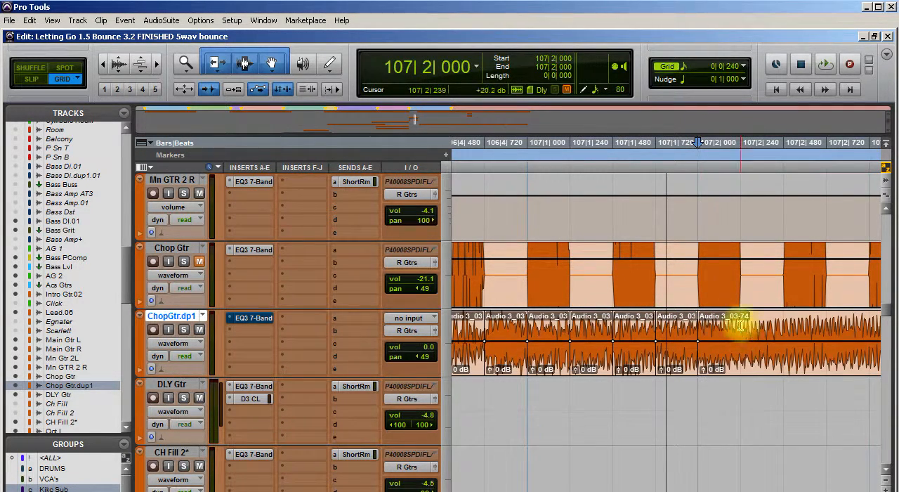
Split the duplicate guitar clip at 107|2|240, 107|2|480, 107|2|720 and 107|3|000
click(740, 324)
key(b)
click(785, 324)
key(b)
click(828, 325)
key(b)
click(870, 324)
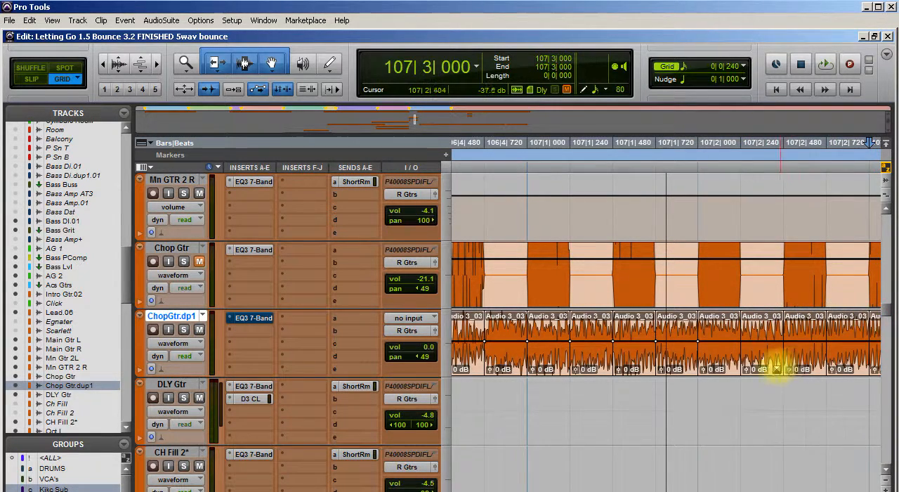
key(b)
scroll(771, 364, right, 3)
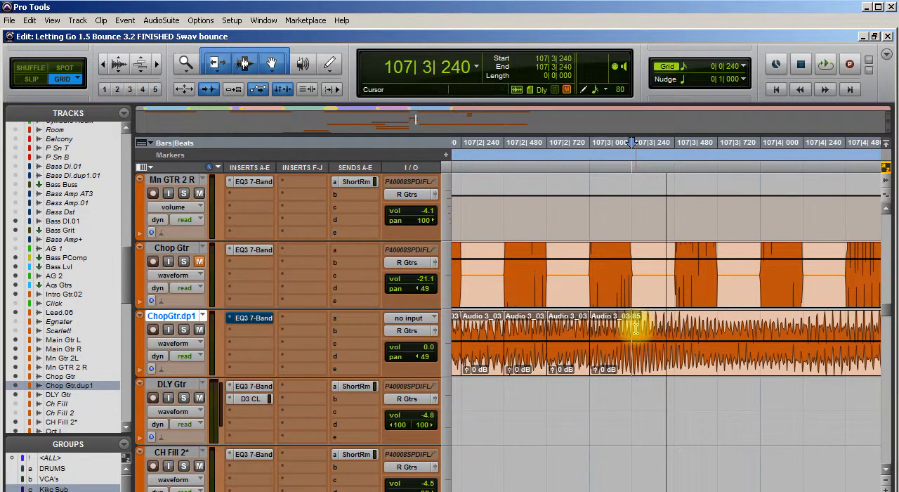
drag(635, 328, 679, 328)
key(b)
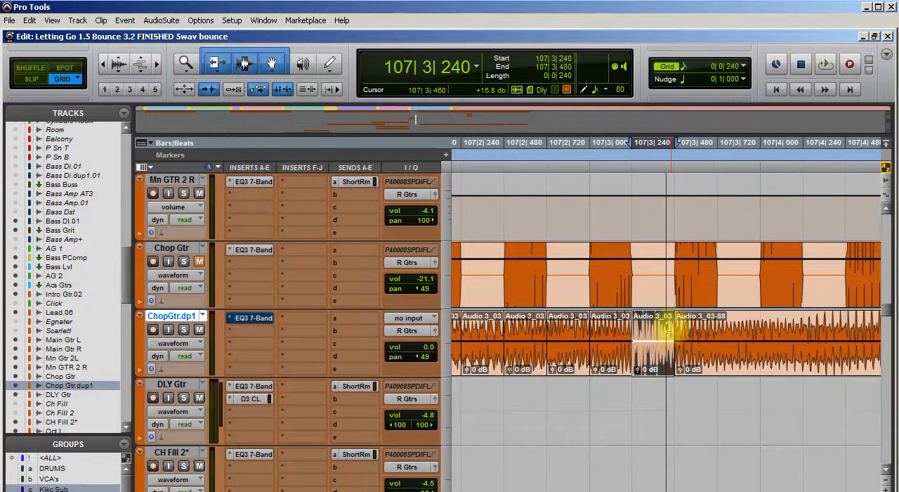
key(ctrl+z)
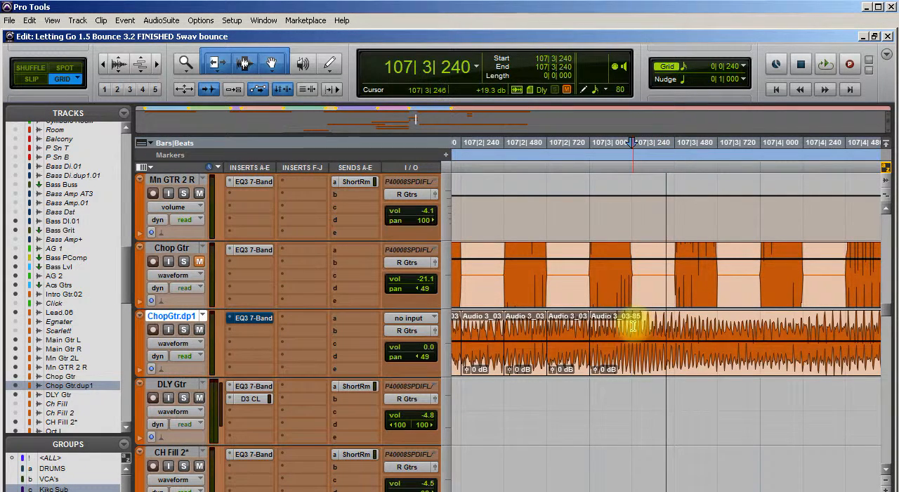
Split the duplicate guitar clip at 107|3|240, 107|3|480 and 107|3|720
key(b)
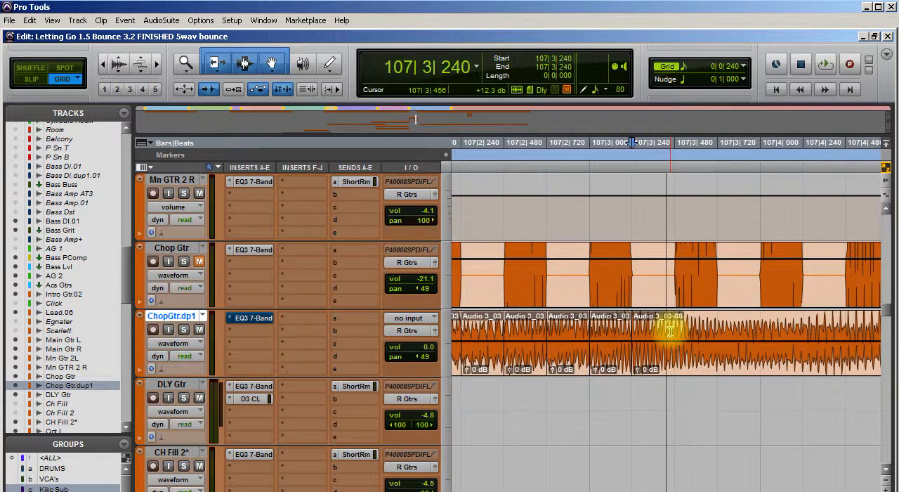
key(b)
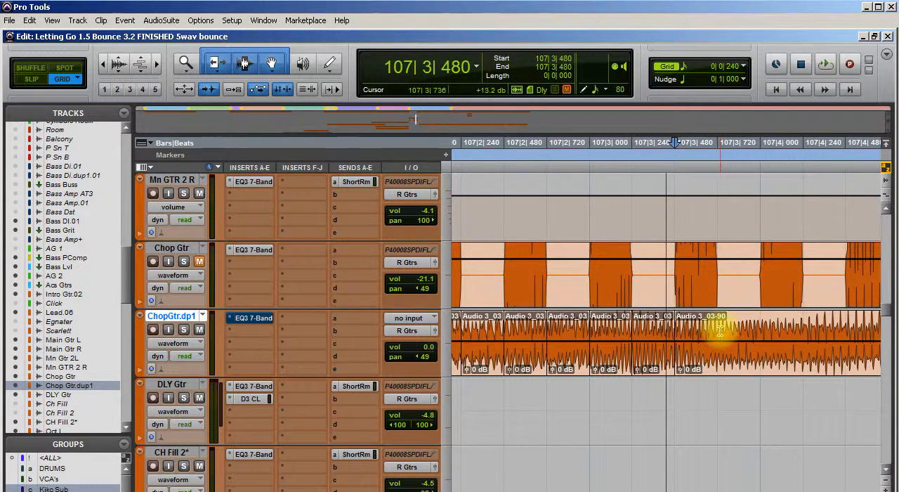
click(720, 332)
key(b)
Split the duplicate guitar clip at 107|4|000, 107|4|240 and 107|4|480
click(764, 330)
key(b)
click(803, 330)
key(b)
click(846, 338)
key(b)
scroll(820, 361, right, 5)
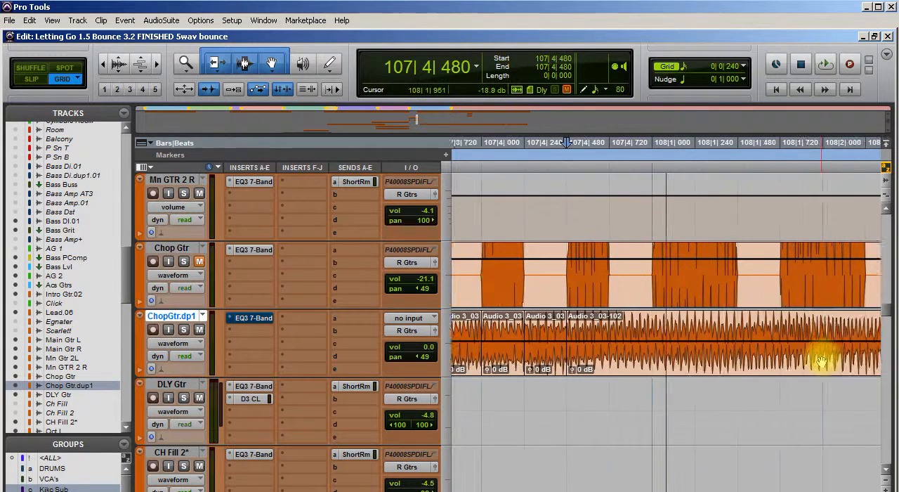
scroll(819, 358, right, 1)
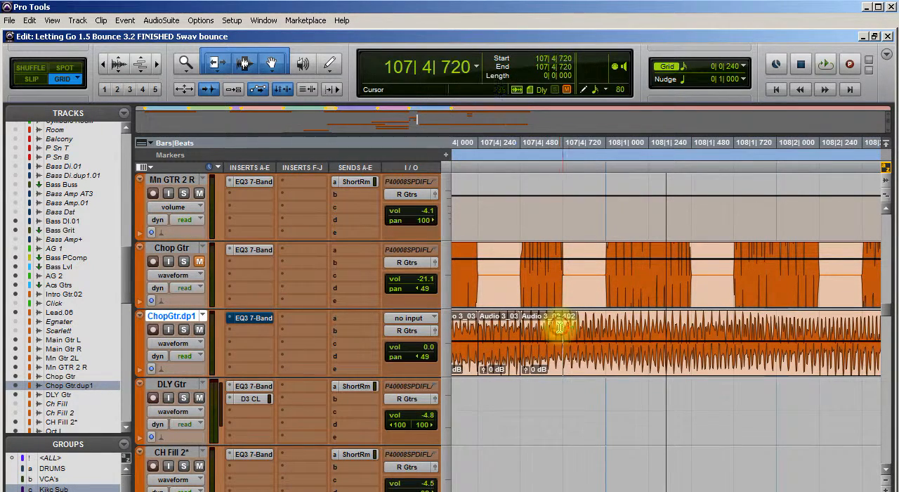
drag(559, 328, 594, 330)
key(b)
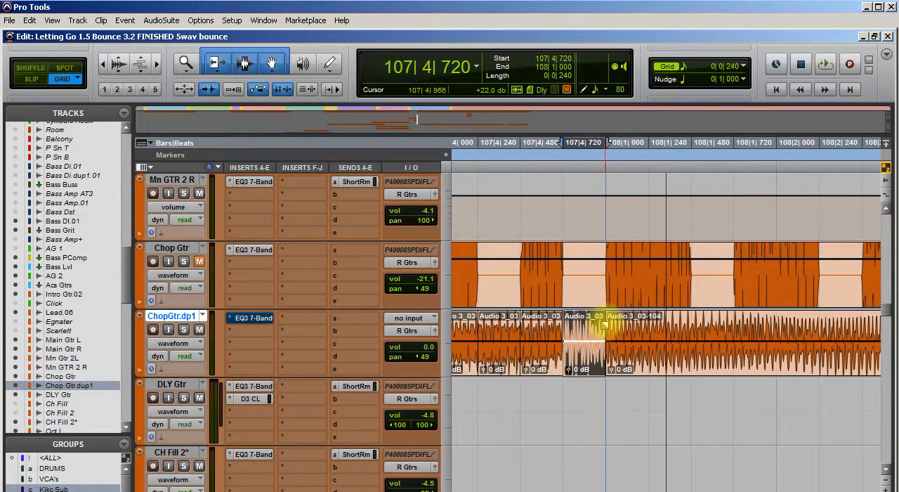
key(ctrl+z)
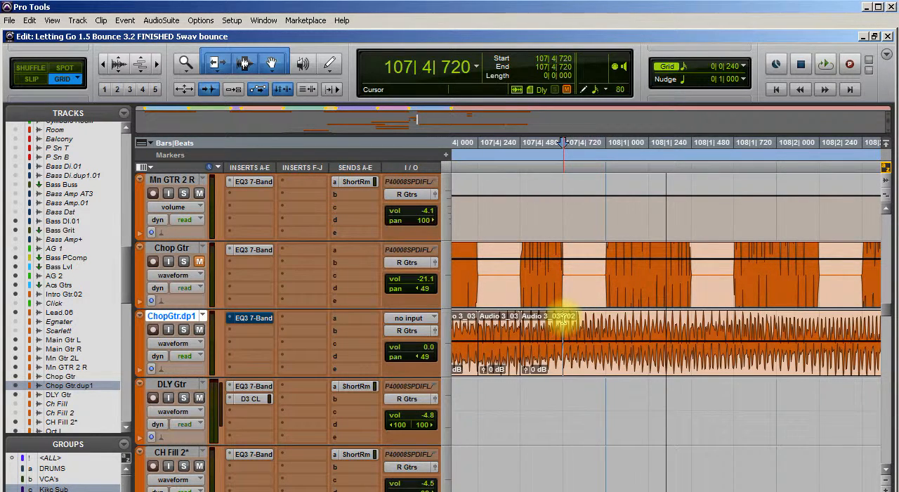
Split the duplicate guitar clip at 107|4|720, 108|1|000, 108|1|240 and 108|1|480
key(b)
key(b)
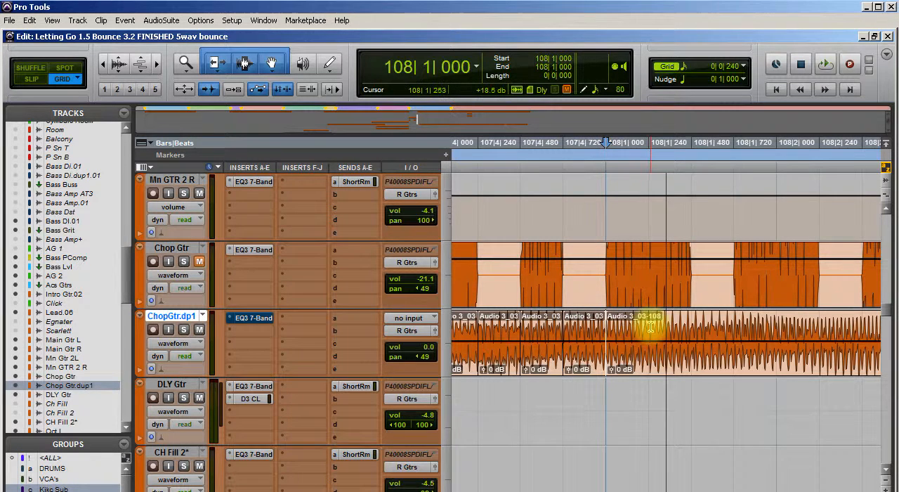
key(b)
click(690, 328)
Split the rest of the duplicate guitar clip at 108|1|720, 108|2|000, 108|2|240 and 108|2|480
key(b)
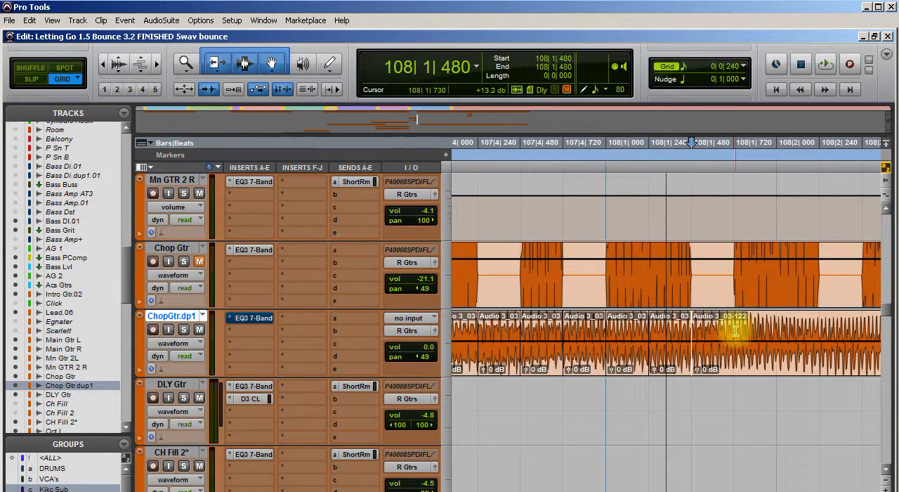
key(b)
key(b)
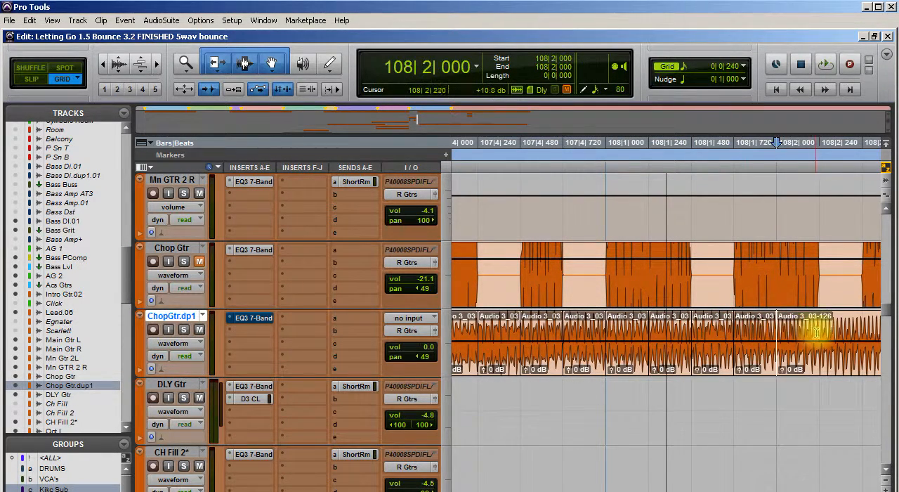
key(b)
scroll(759, 357, right, 3)
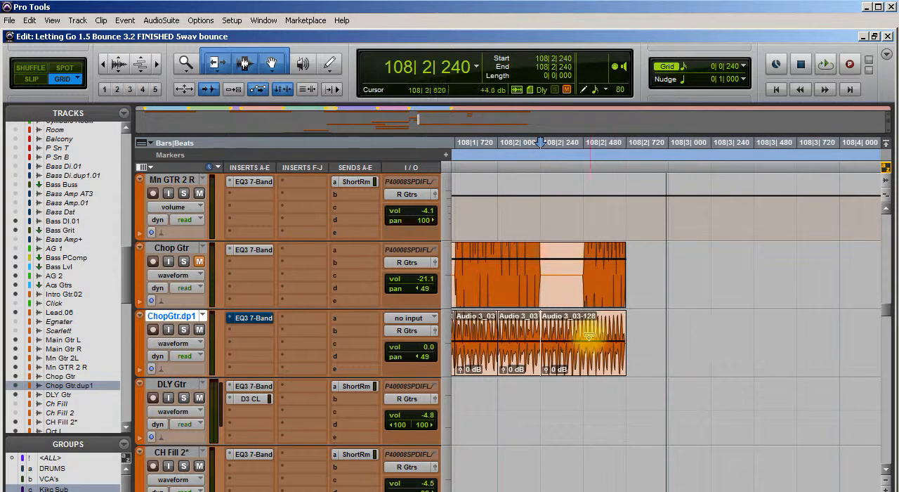
key(b)
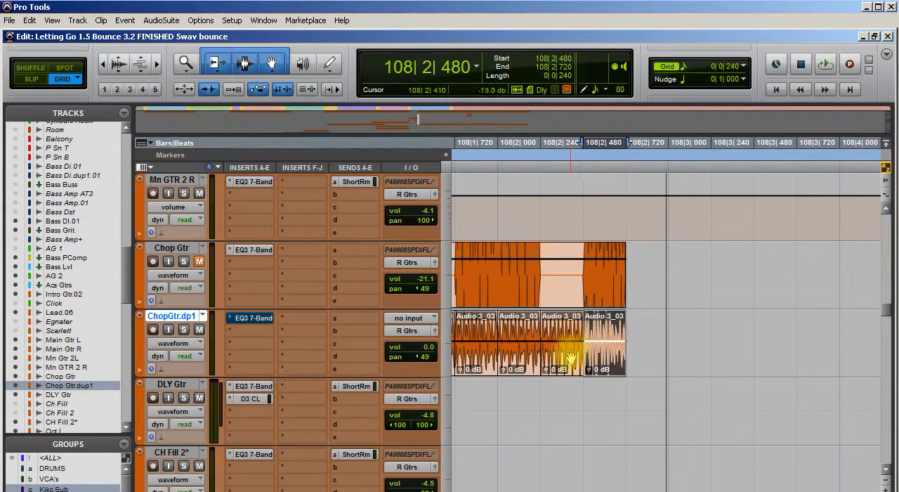
Delete the duplicate guitar track's pieces starting at 108|2|240 and 108|1|480 to match the gaps in the original
click(564, 370)
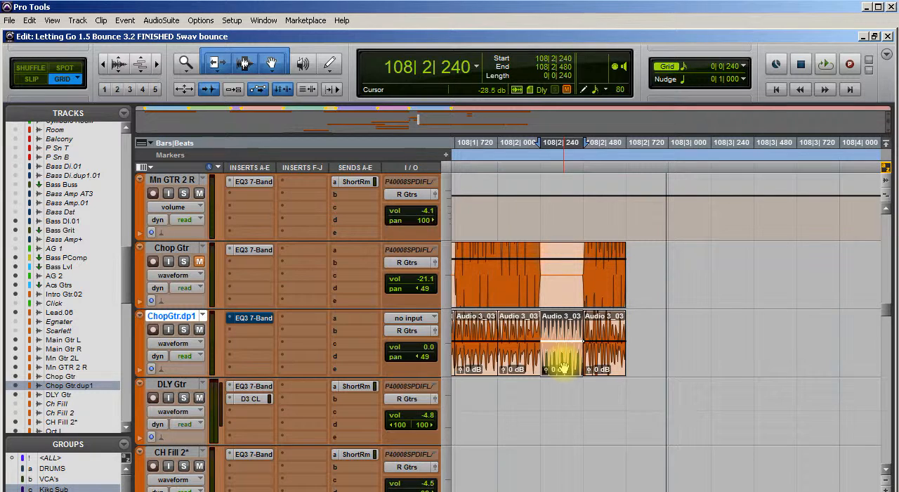
key(Delete)
scroll(554, 377, left, 3)
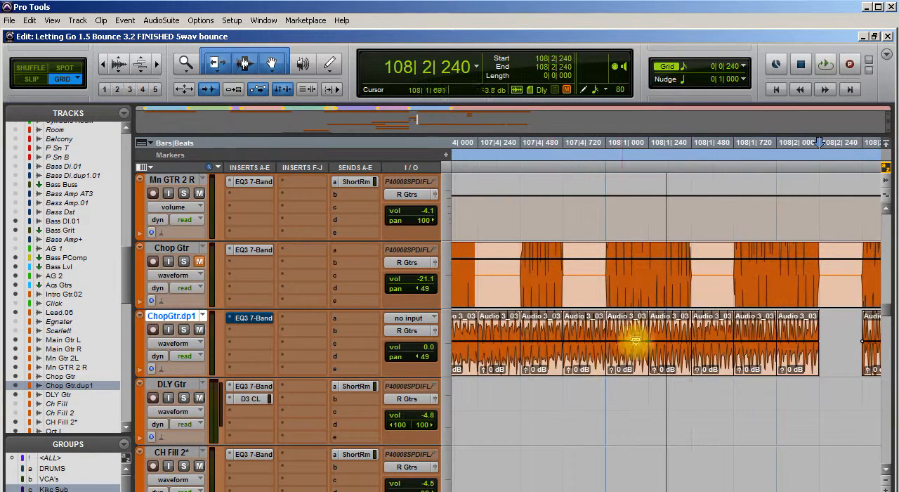
click(718, 361)
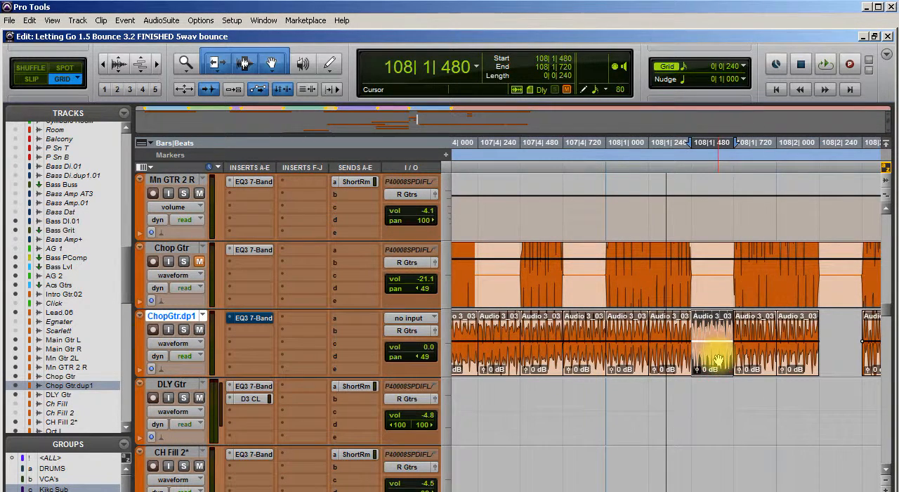
key(Delete)
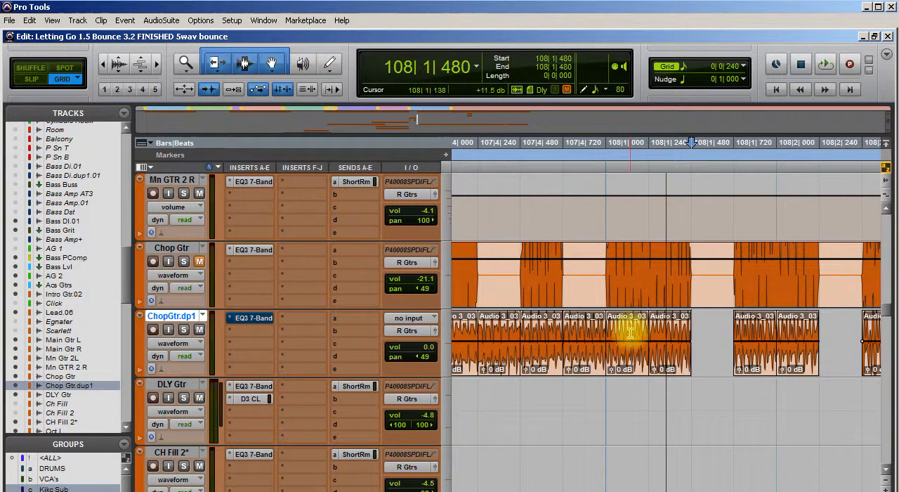
Delete the duplicate guitar track's pieces starting at 107|4|720 and 107|4|240
click(594, 364)
key(Delete)
click(492, 362)
key(Delete)
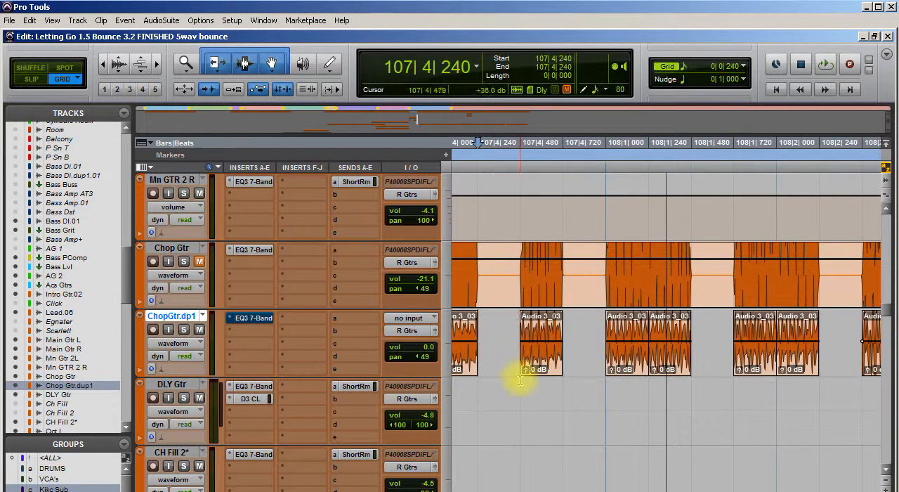
Delete the duplicate guitar track's pieces starting at 107|3|720 and 107|3|240
scroll(505, 397, left, 2)
scroll(506, 396, left, 2)
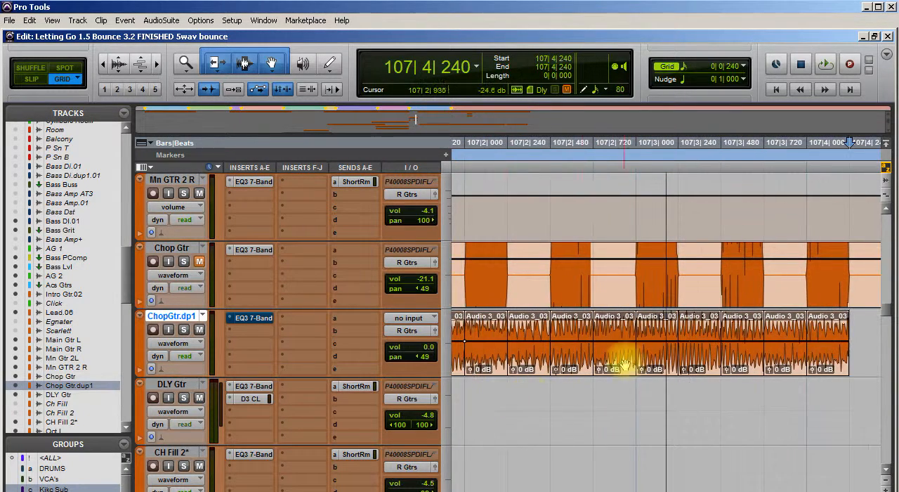
click(786, 358)
key(Delete)
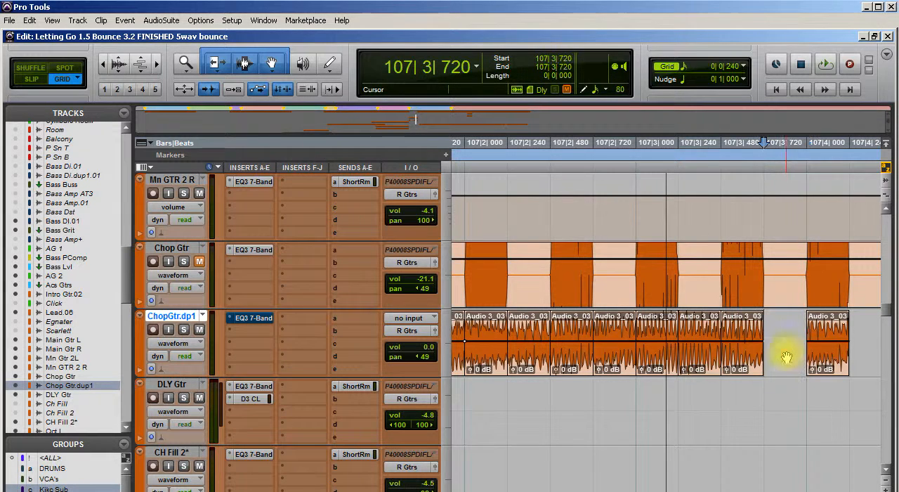
click(695, 358)
key(Delete)
Delete the duplicate guitar track's pieces starting at 107|2|720 and 107|2|240
click(612, 358)
key(Delete)
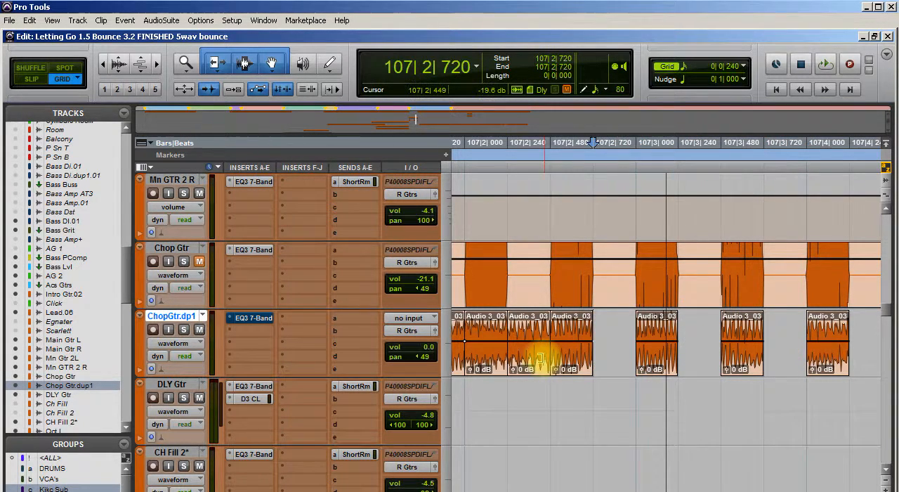
click(528, 360)
key(Delete)
Delete the duplicate guitar track's pieces starting at 107|1|720, 107|1|240 and 106|4|720
scroll(548, 425, left, 5)
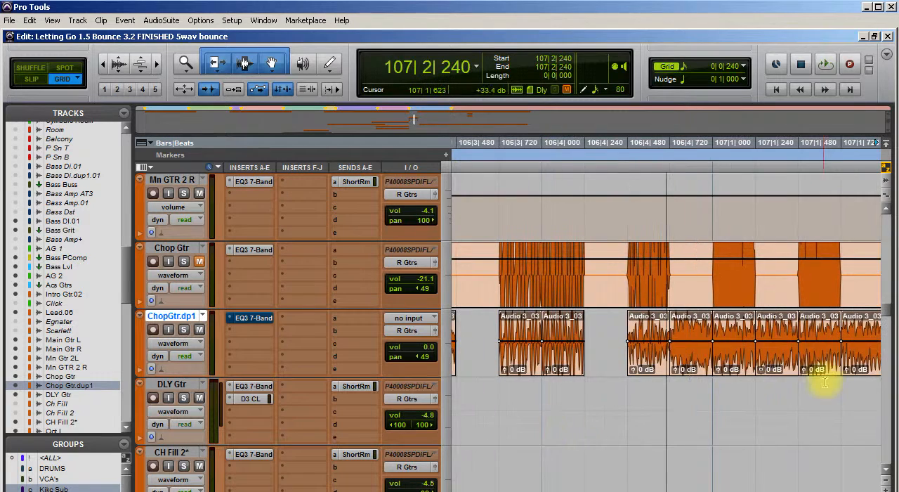
click(769, 363)
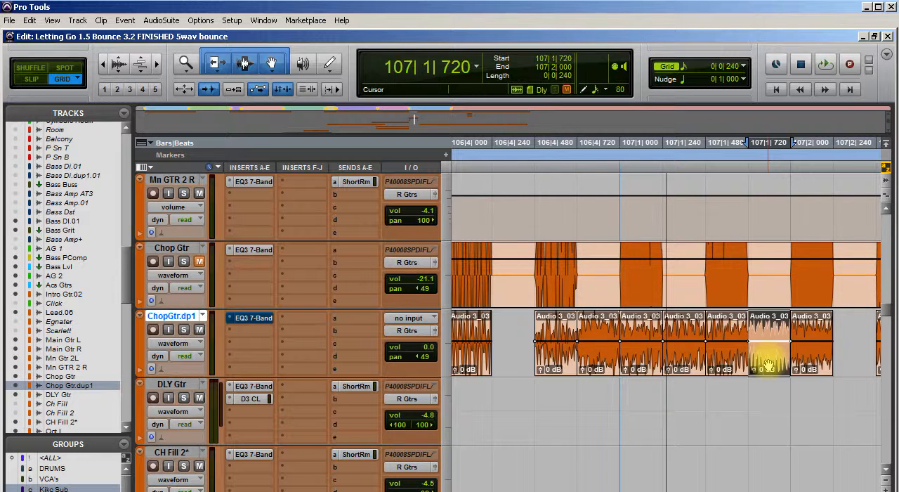
key(Delete)
click(687, 358)
key(Delete)
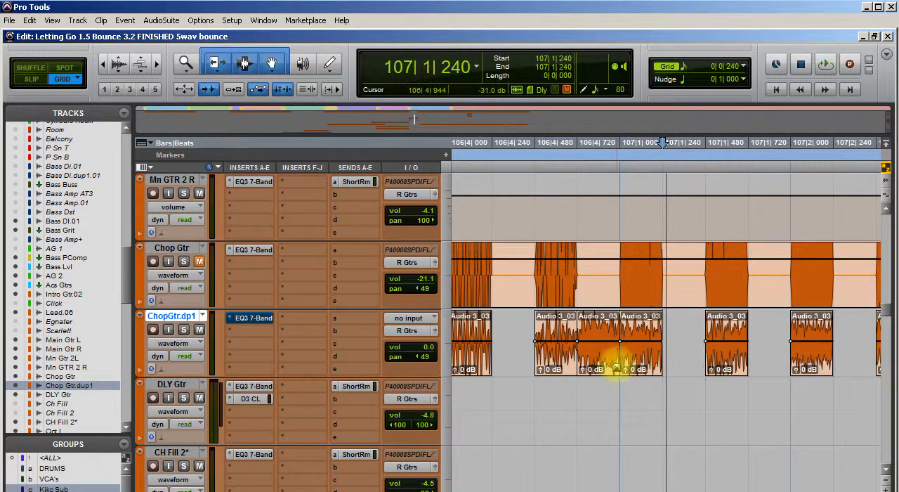
click(601, 366)
key(Delete)
Solo the duplicate guitar track and play its chopped pattern from the Break Down marker at 105|1|000
scroll(540, 420, left, 7)
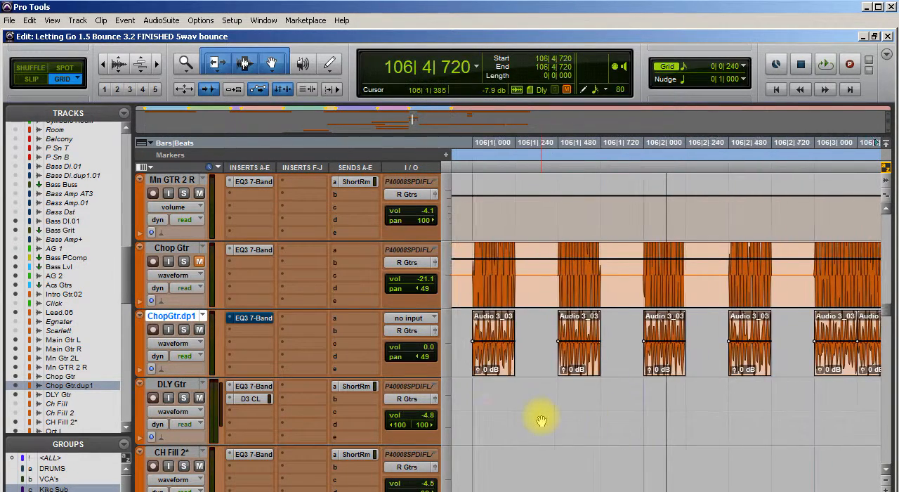
scroll(541, 420, left, 4)
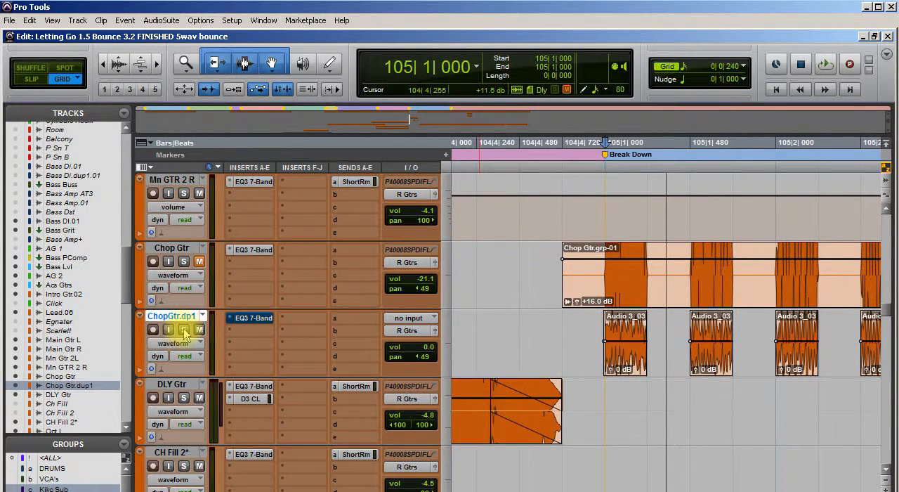
key(space)
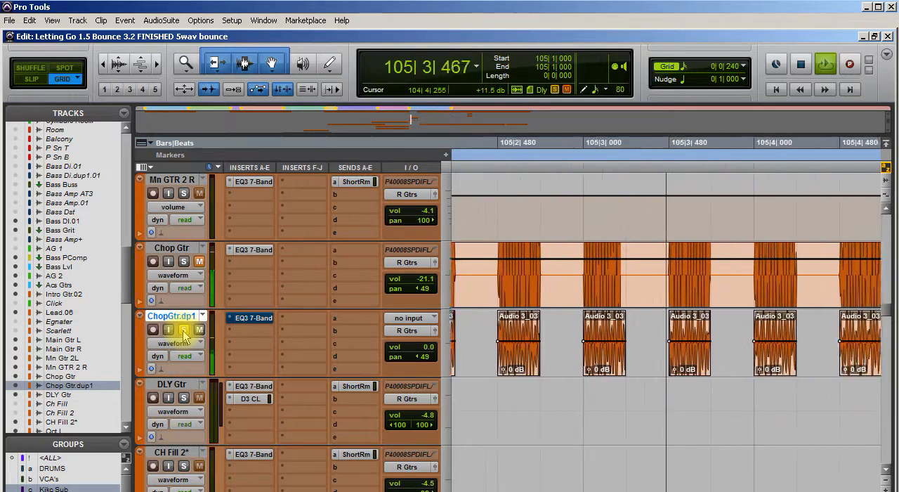
key(space)
Review the longer chops between 106|3|000 and 106|4|240, and play the soloed duplicate track from 104|4|720
scroll(479, 421, left, 5)
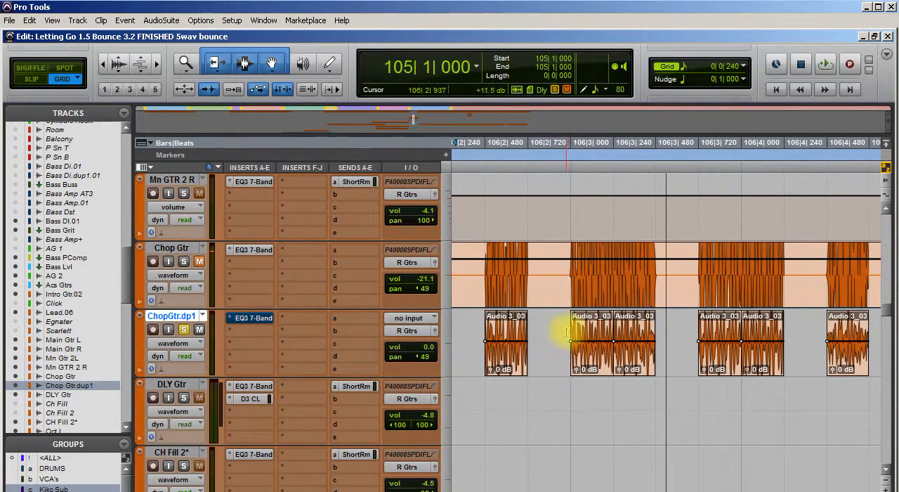
scroll(560, 447, left, 8)
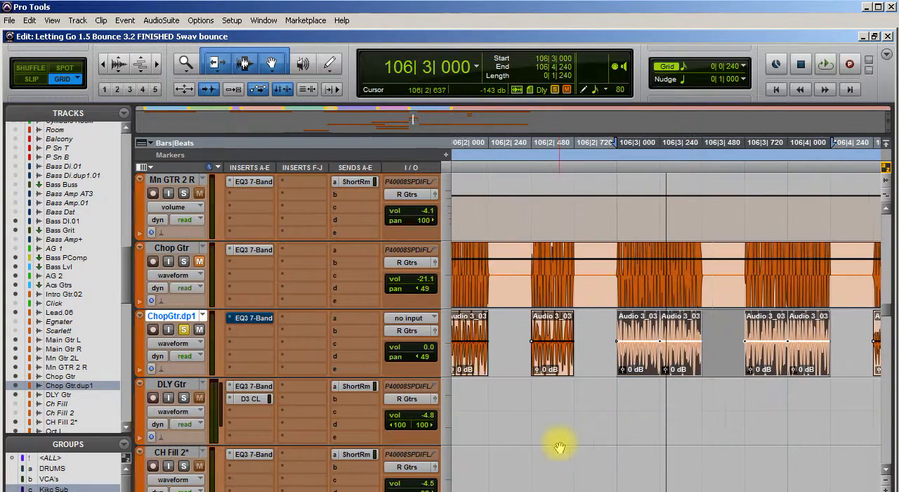
scroll(714, 367, right, 2)
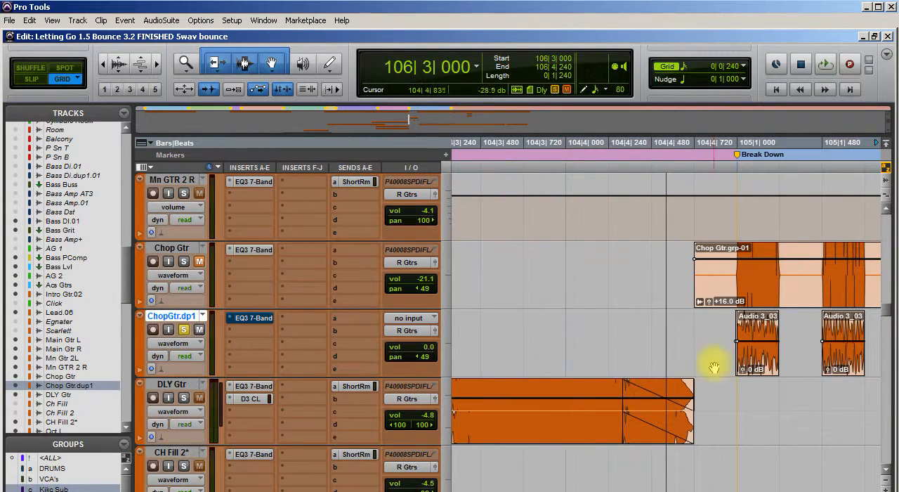
key(space)
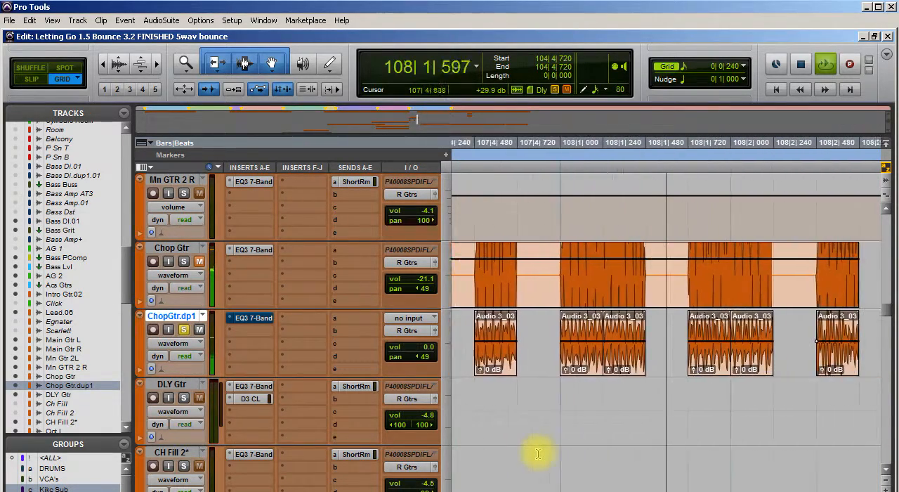
key(space)
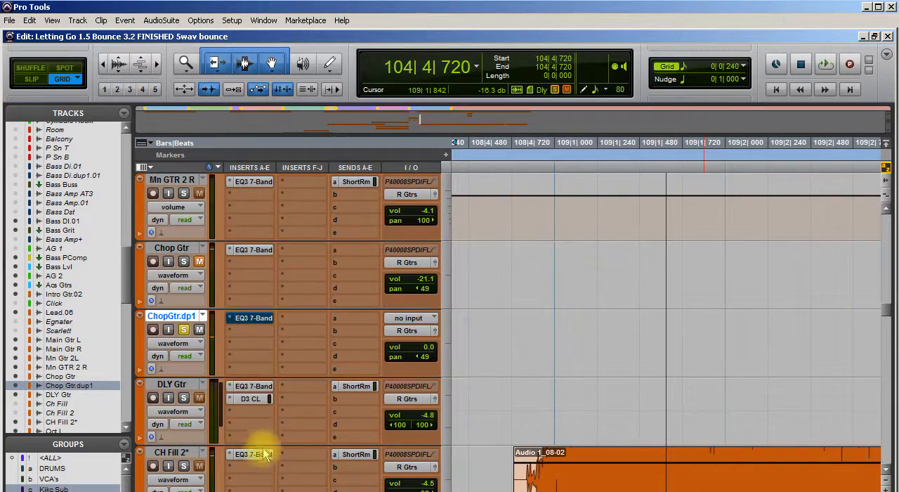
Take the EQ3 7-Band on the duplicate guitar track out of bypass and close the plug-in window
scroll(656, 468, left, 9)
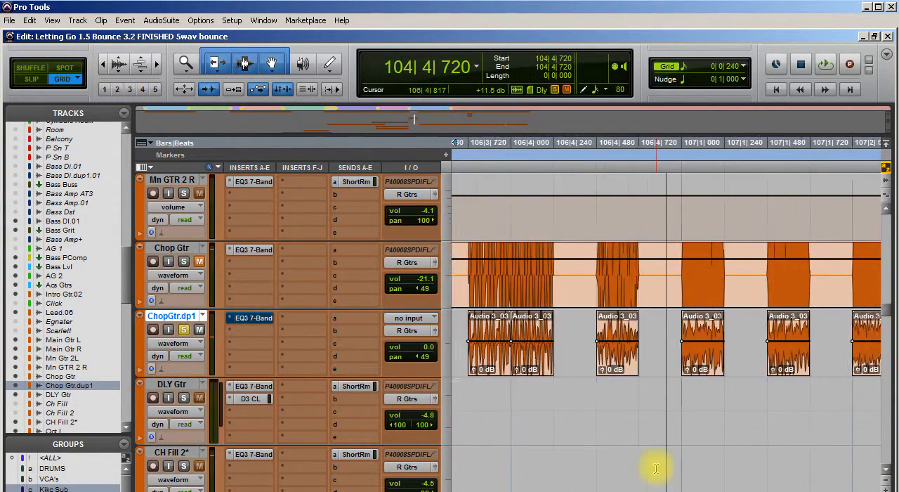
scroll(656, 468, left, 3)
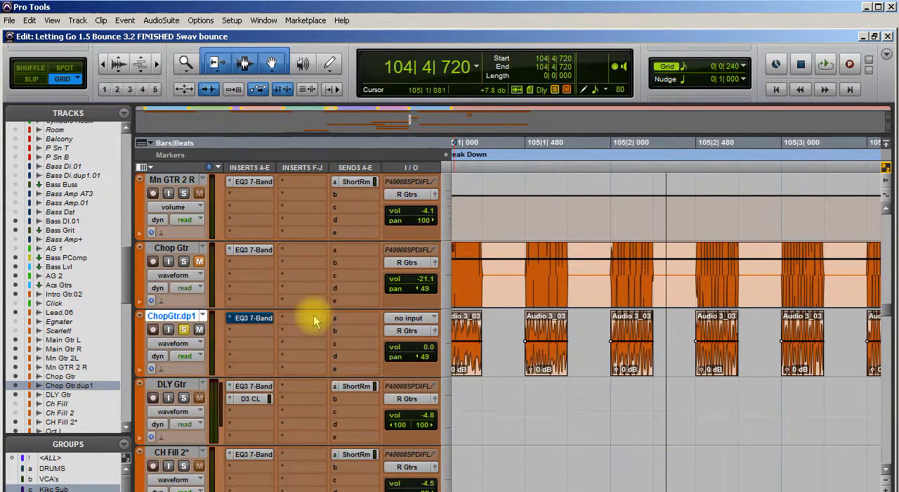
click(259, 319)
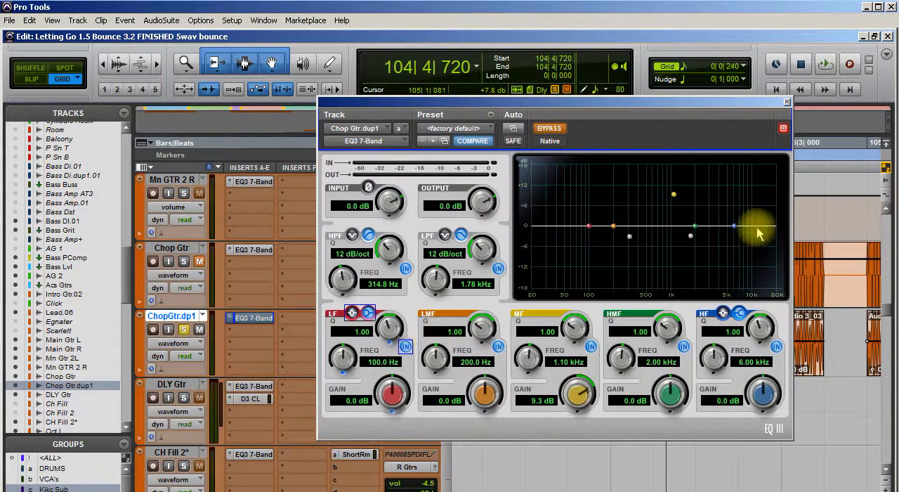
click(551, 131)
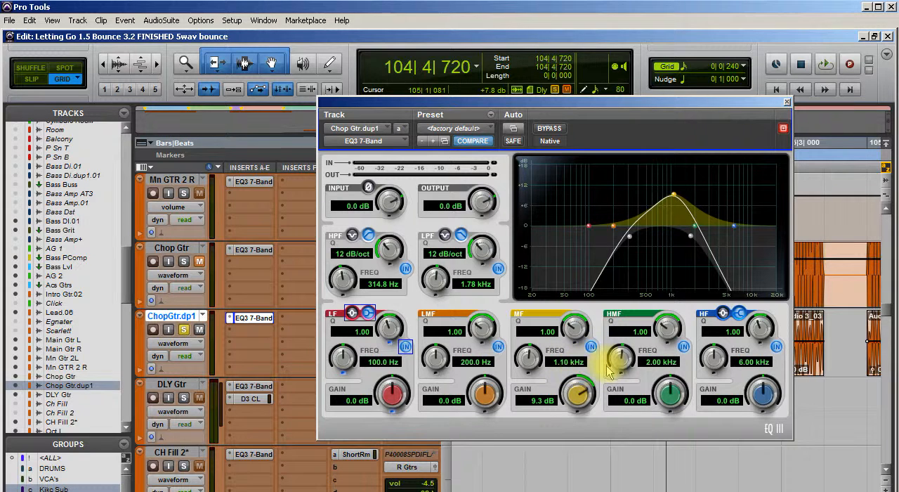
click(788, 102)
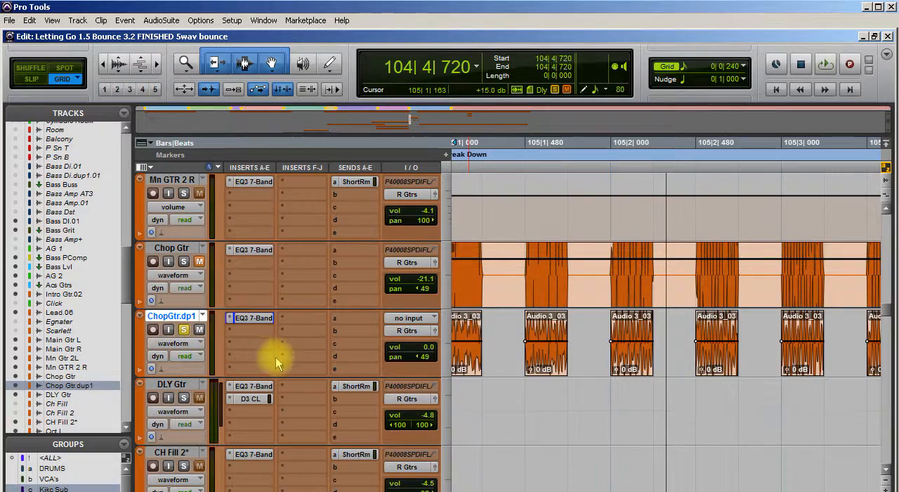
Play the soloed duplicate guitar track with its active EQ from 104|4|720
key(space)
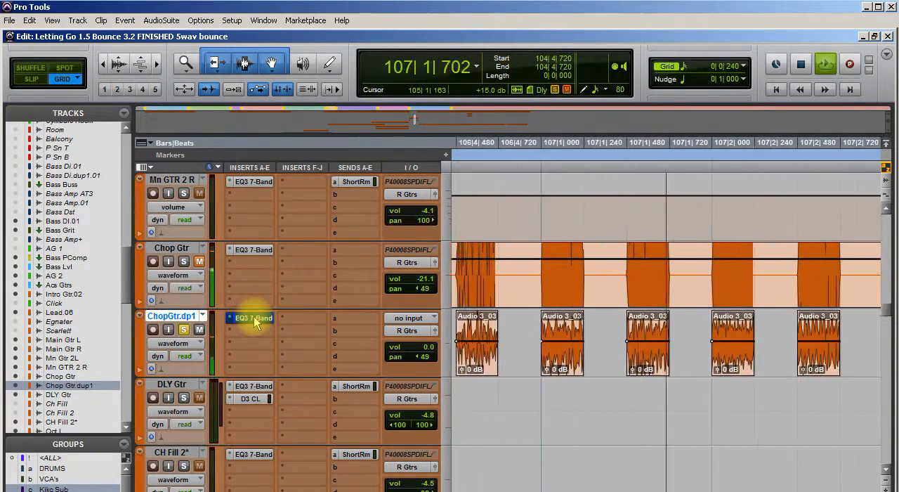
key(space)
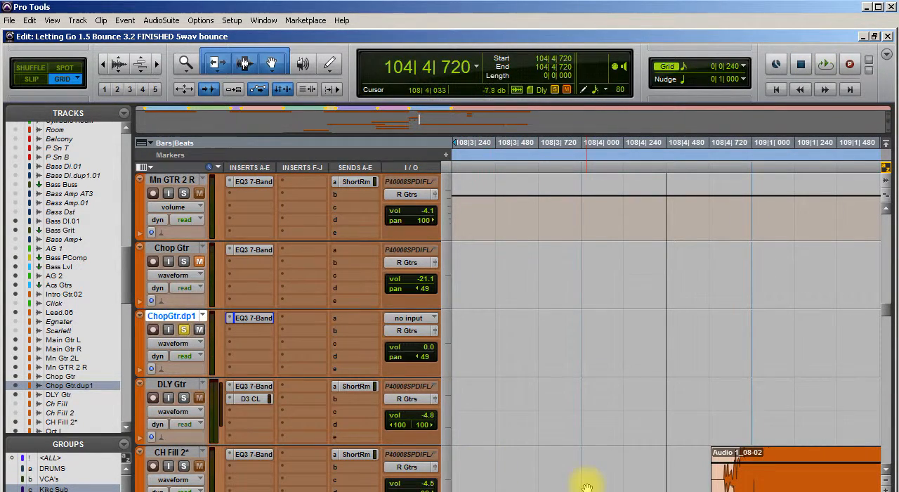
scroll(587, 486, up, 10)
scroll(589, 485, down, 11)
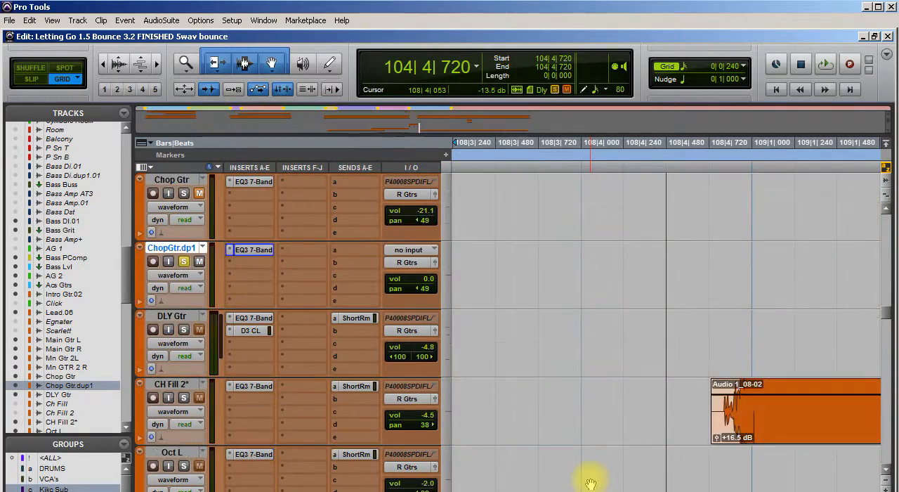
scroll(588, 484, up, 10)
scroll(589, 483, down, 11)
scroll(588, 483, up, 2)
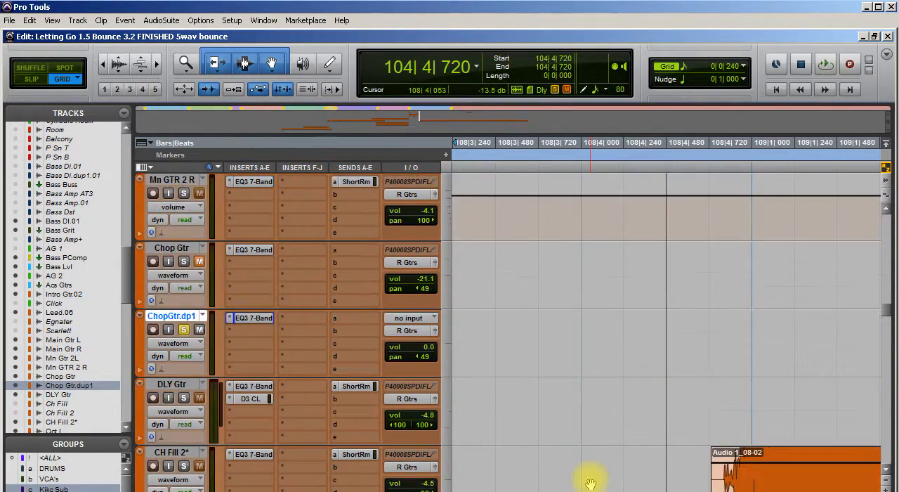
scroll(590, 484, down, 1)
Select the duplicate track's chops from 105|1|000 to 108|2|720 and review the Fill And Crossfade smoothing options without applying them
scroll(527, 445, left, 5)
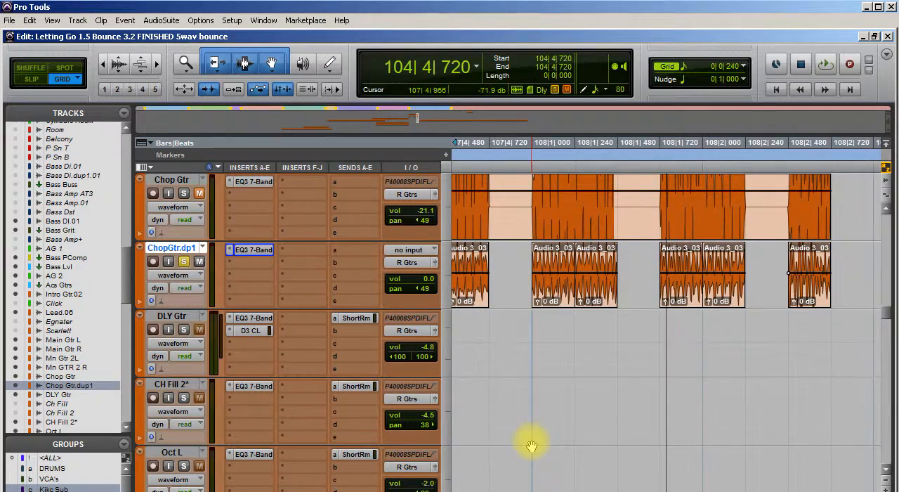
drag(842, 267, 570, 271)
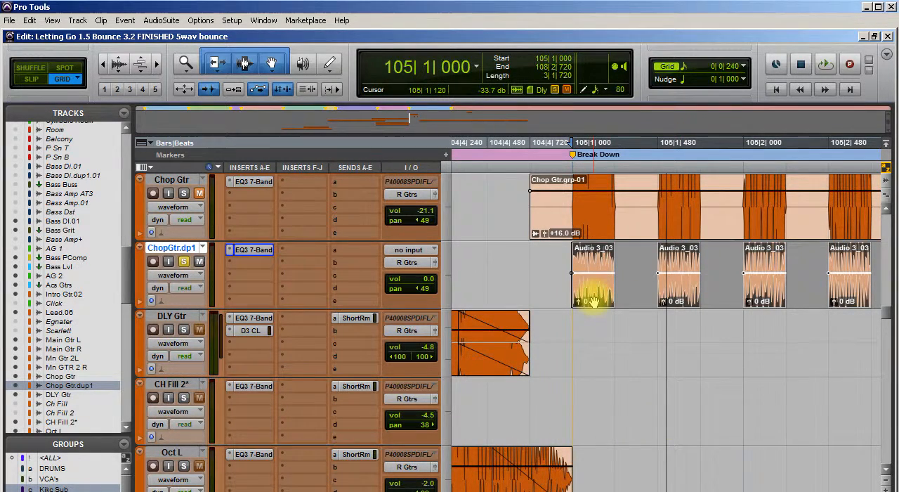
key(ctrl+8)
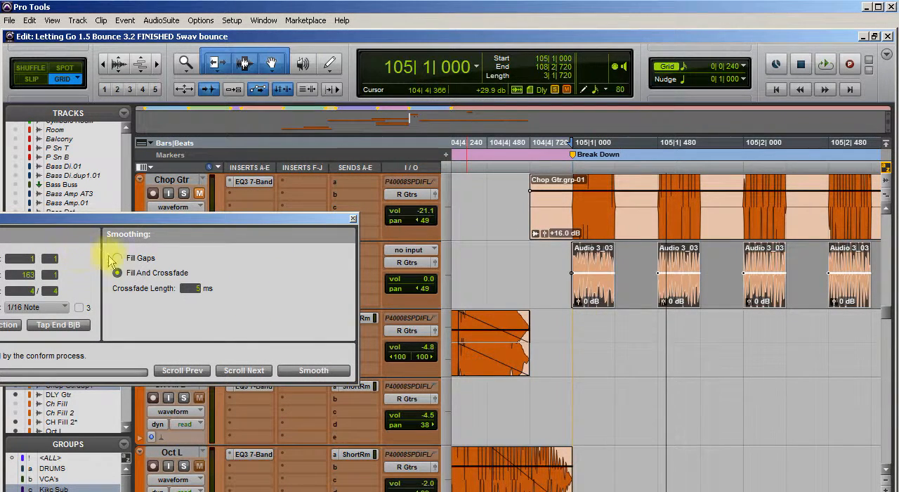
click(353, 218)
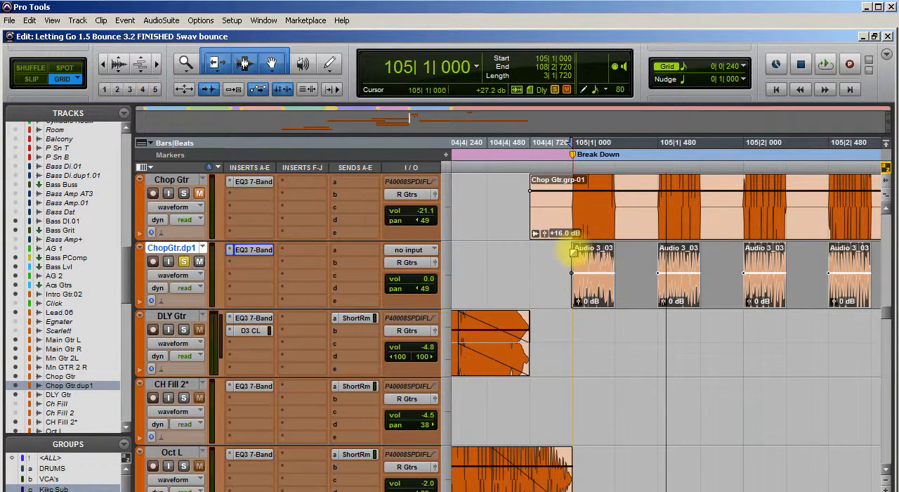
Switch to Slip mode and fade the first two chops in and out, using about 58 ticks in and 20 ticks out on the second
click(572, 254)
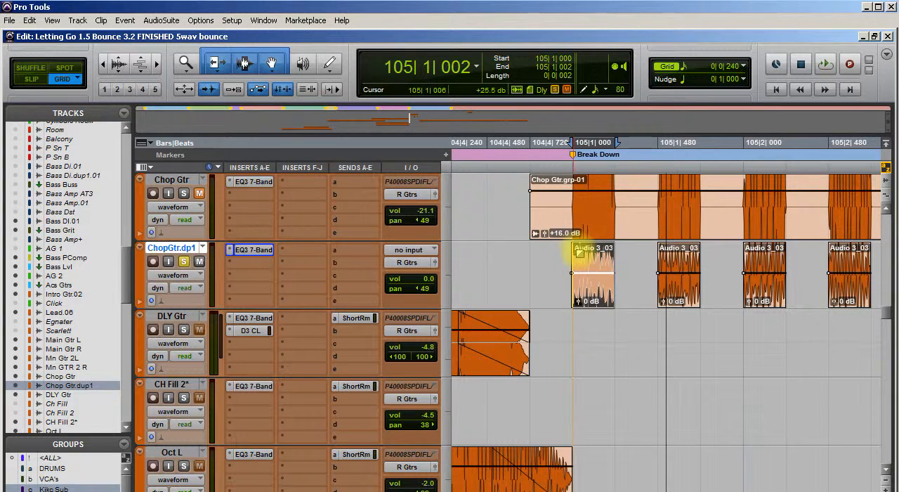
drag(579, 253, 579, 254)
key(F2)
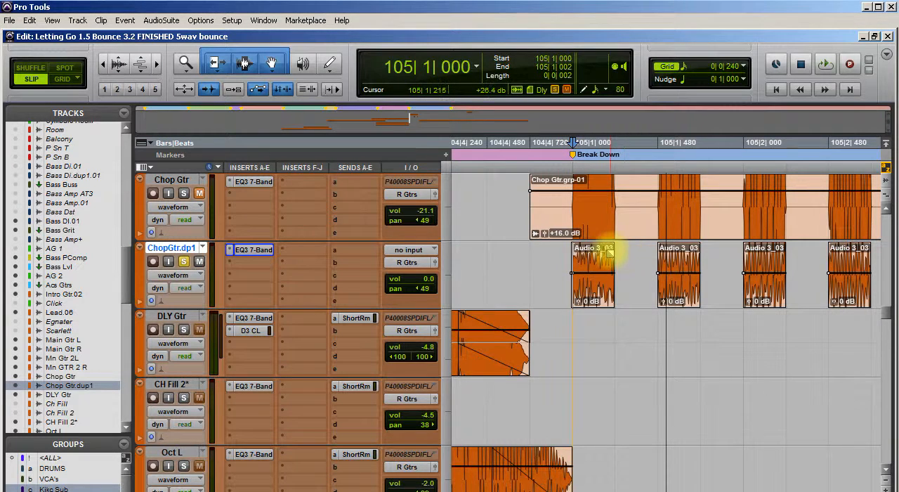
drag(613, 254, 669, 251)
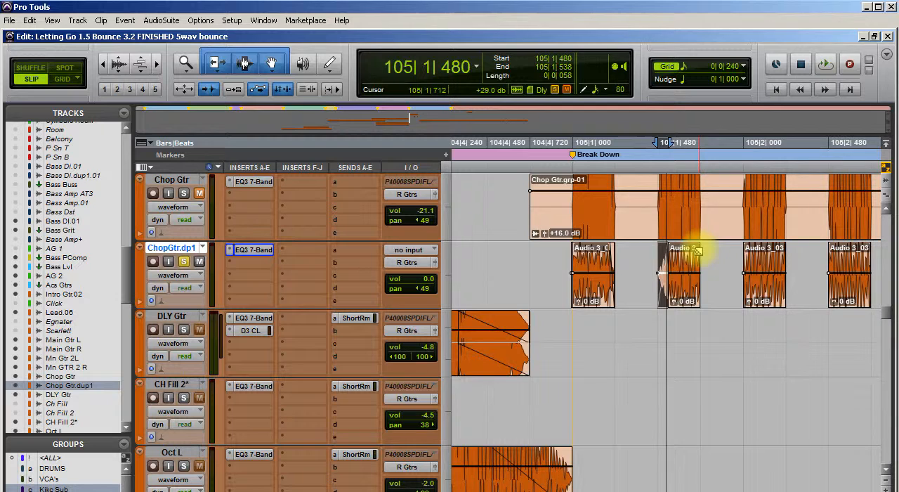
drag(699, 251, 697, 251)
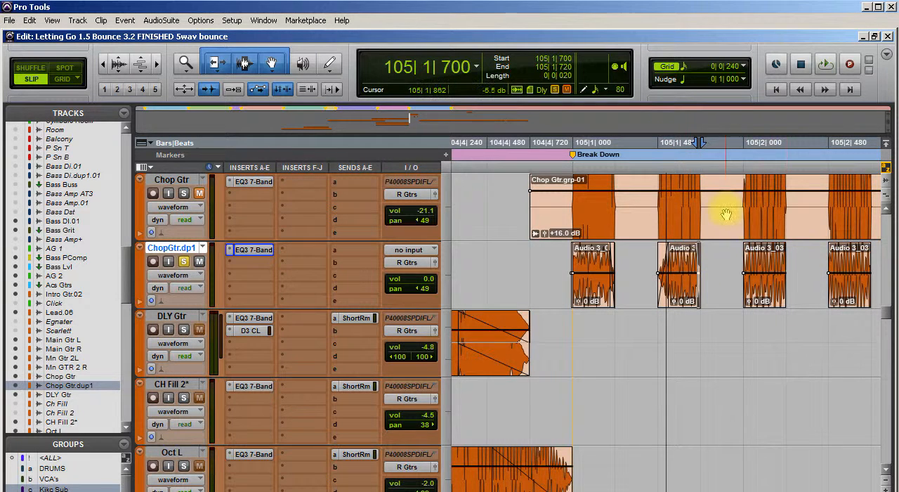
Select the duplicate track's chops from about 104|4|843 to 108|2|741 and group them into one clip
drag(551, 257, 453, 290)
drag(520, 284, 822, 267)
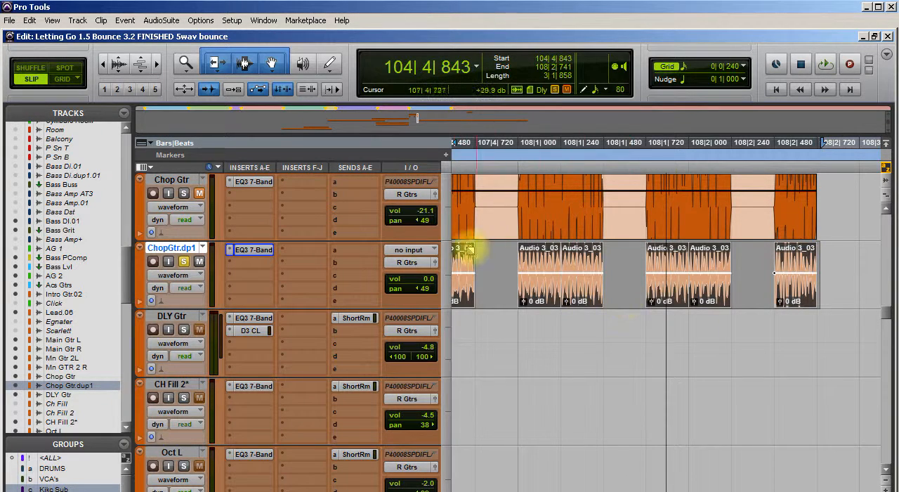
right_click(550, 275)
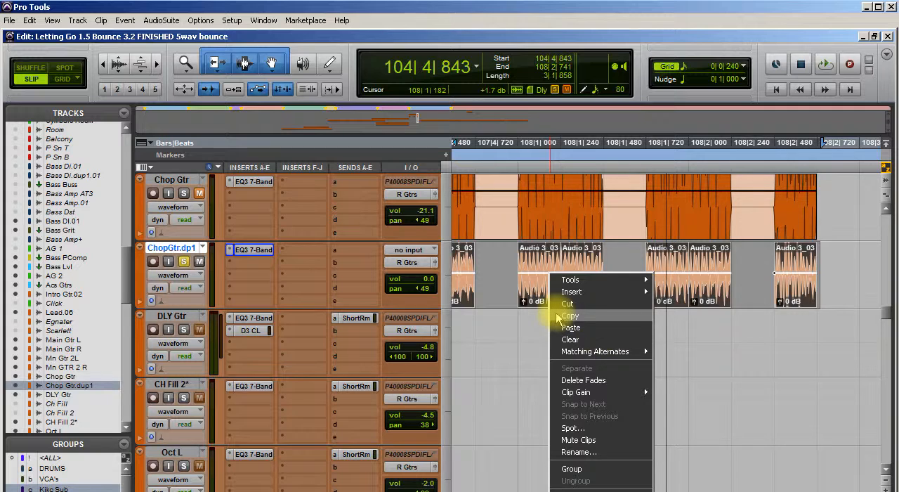
click(539, 245)
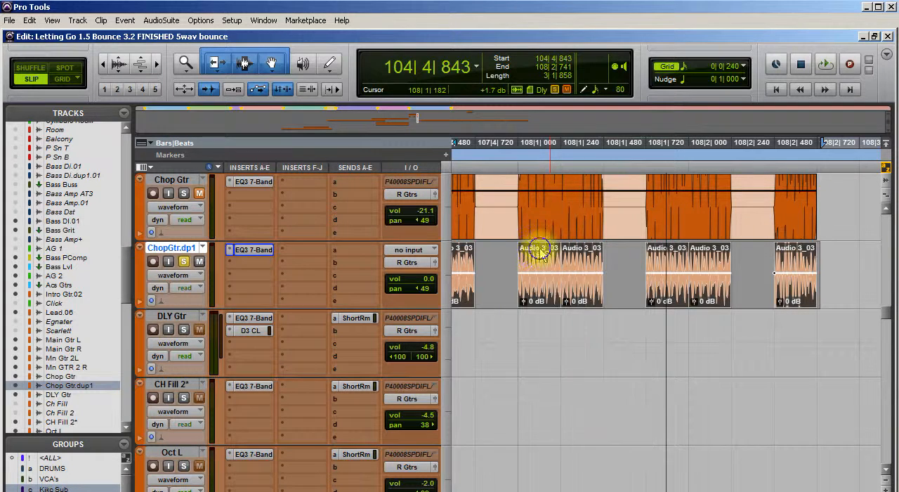
right_click(540, 250)
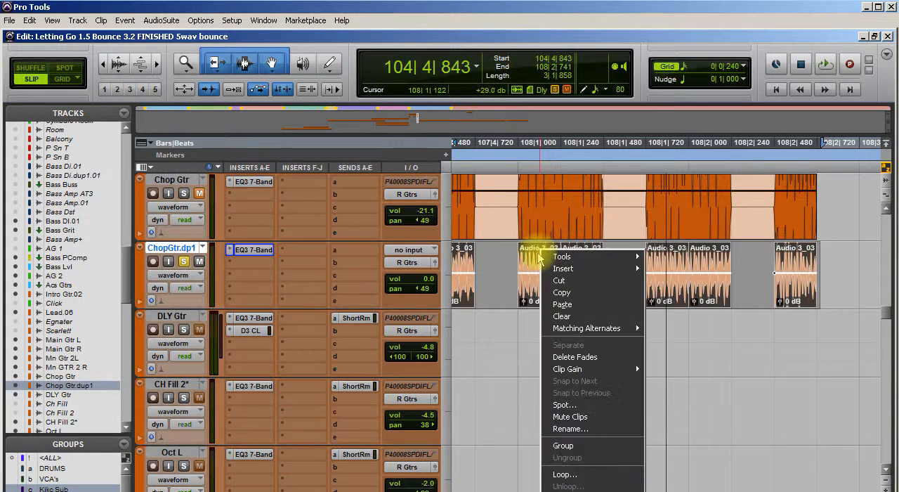
click(601, 446)
Play the grouped clip on the soloed duplicate track from about 104|4|808
scroll(567, 314, left, 12)
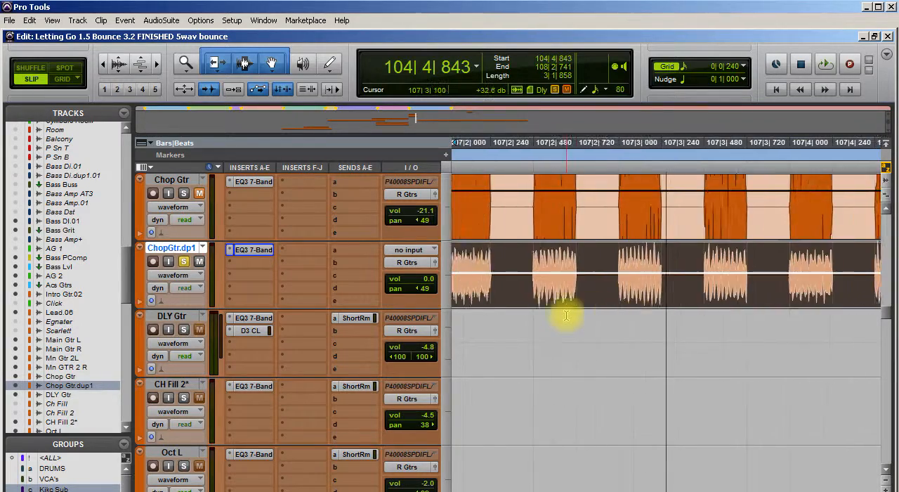
scroll(569, 309, left, 4)
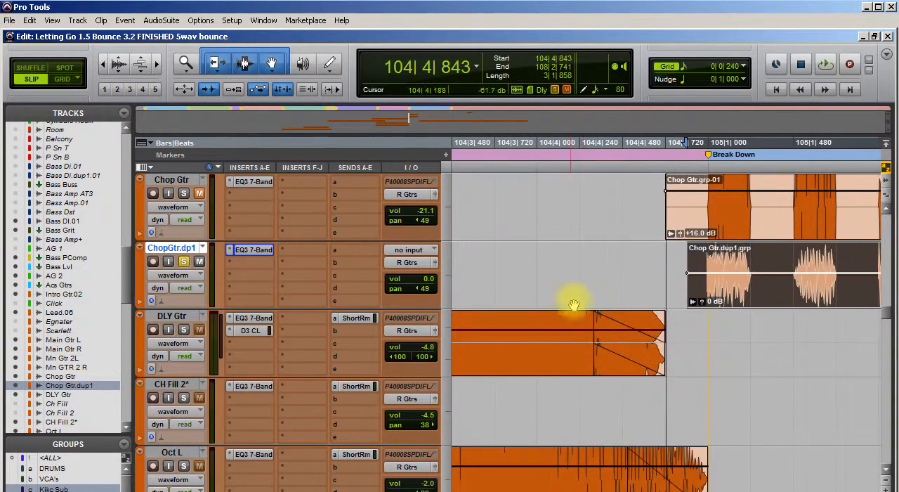
click(673, 261)
key(space)
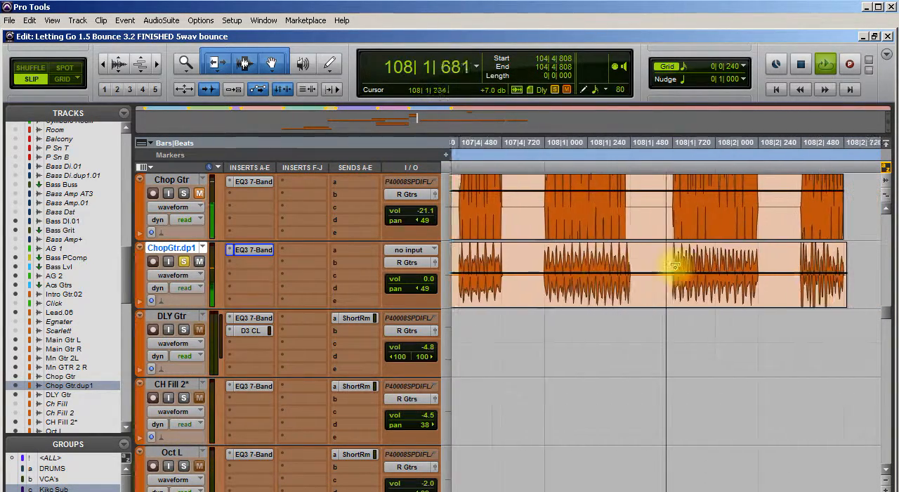
key(space)
Unsolo and mute the duplicate guitar track, and unmute the original Chop Gtr track
scroll(274, 297, left, 5)
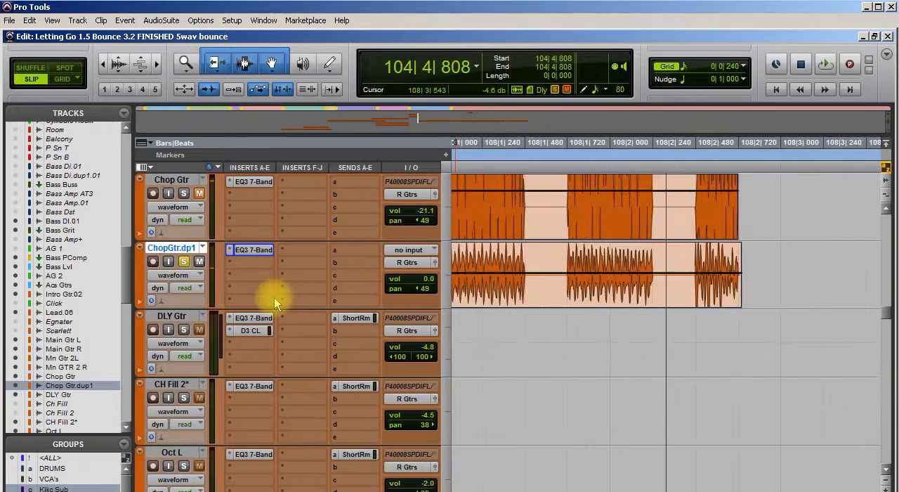
click(184, 262)
click(200, 193)
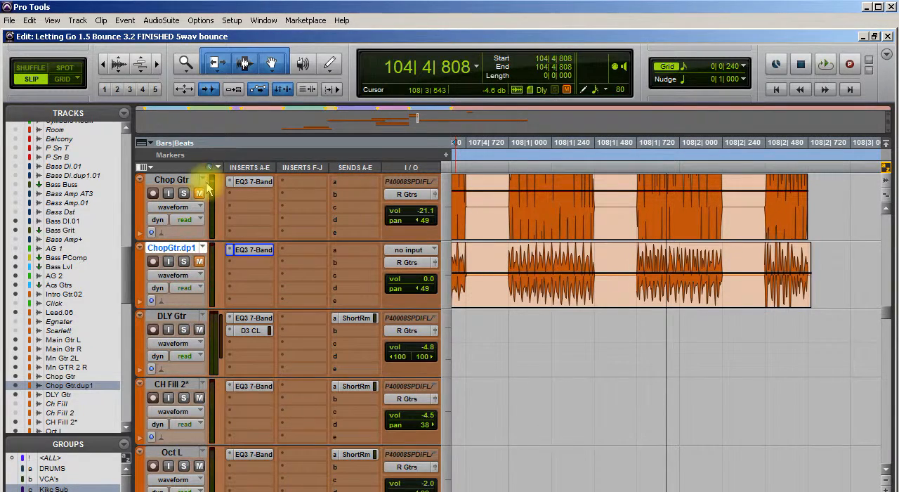
Play the full mix with the original Chop Gtr track from about 104|1|826 through the breakdown
scroll(578, 307, up, 2)
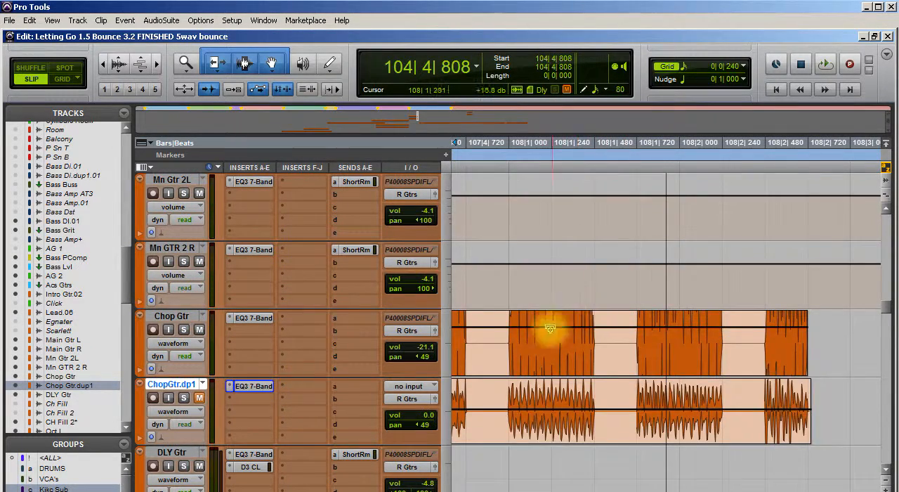
scroll(484, 340, left, 8)
scroll(483, 340, left, 1)
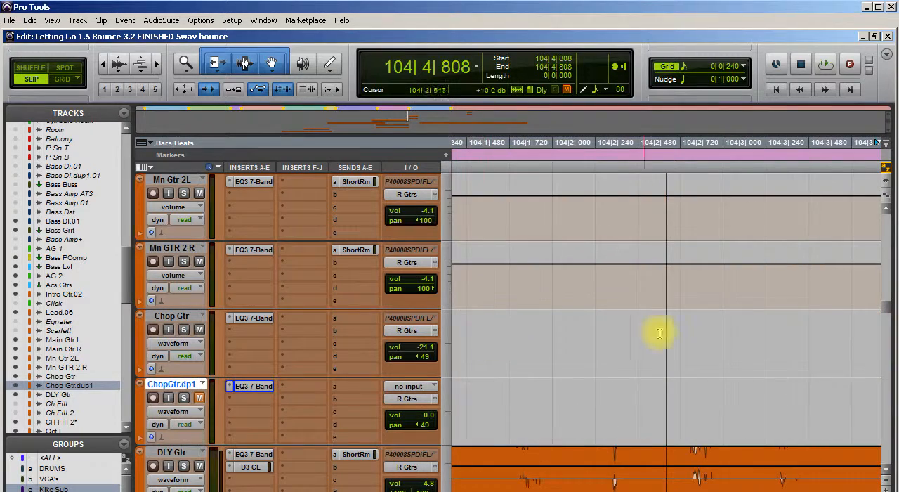
click(528, 335)
key(space)
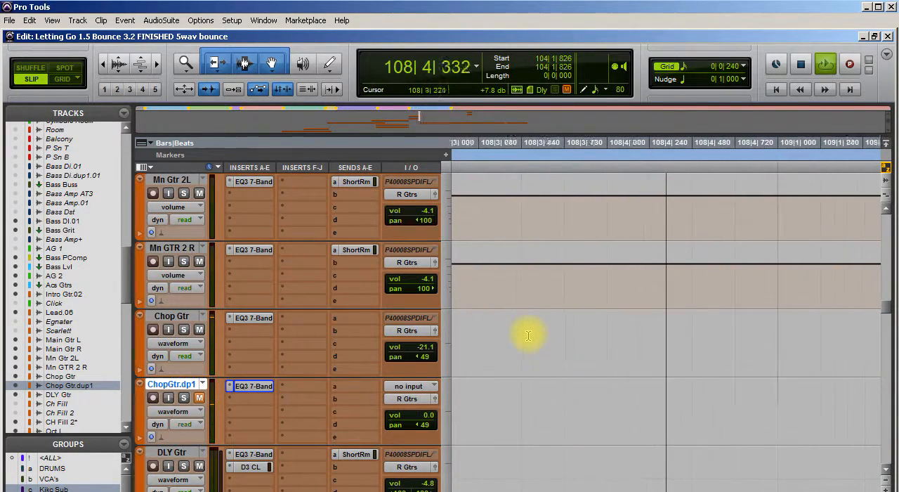
key(space)
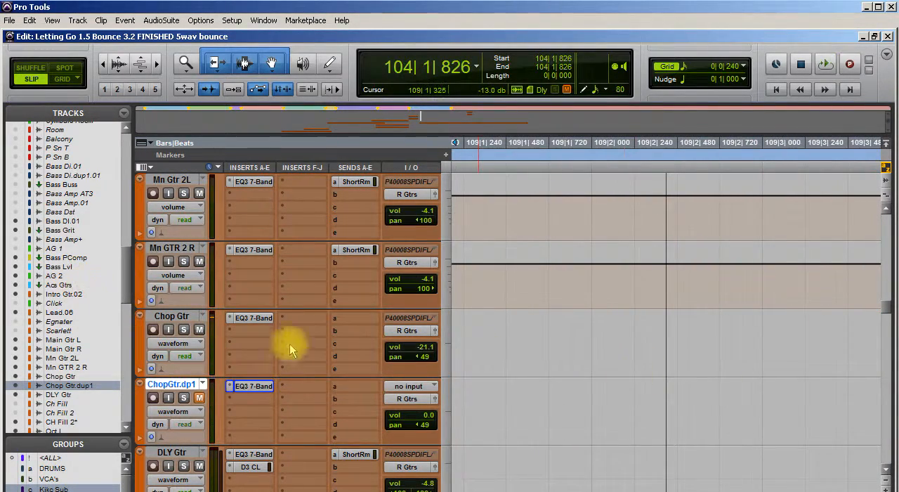